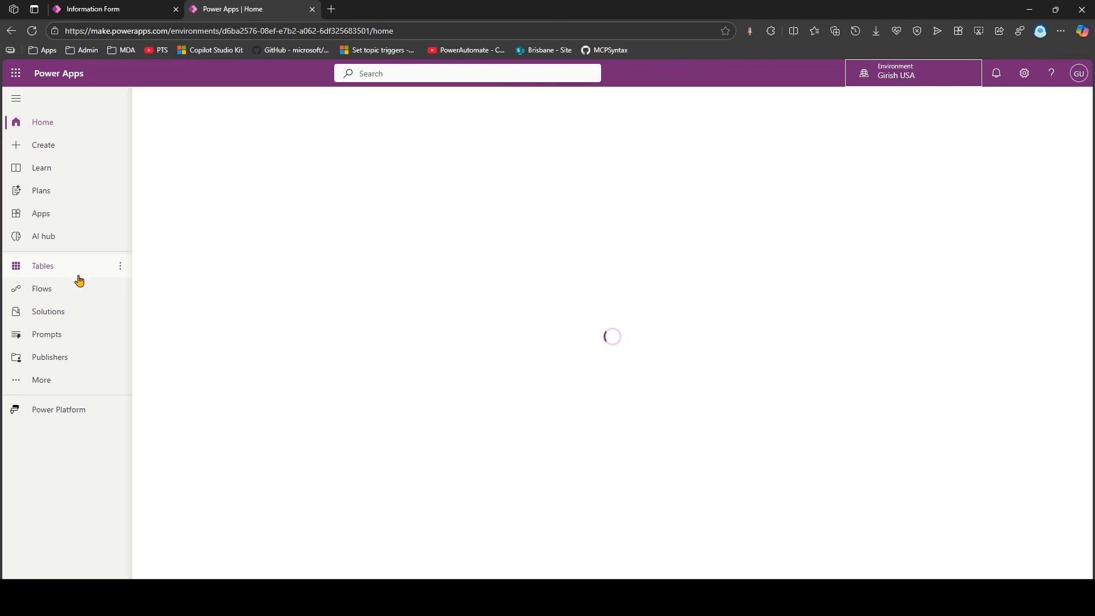
Compare the environment's custom and recommended tables, and open the Account table's details
{"action": "left_click", "coordinate": [69, 272]}
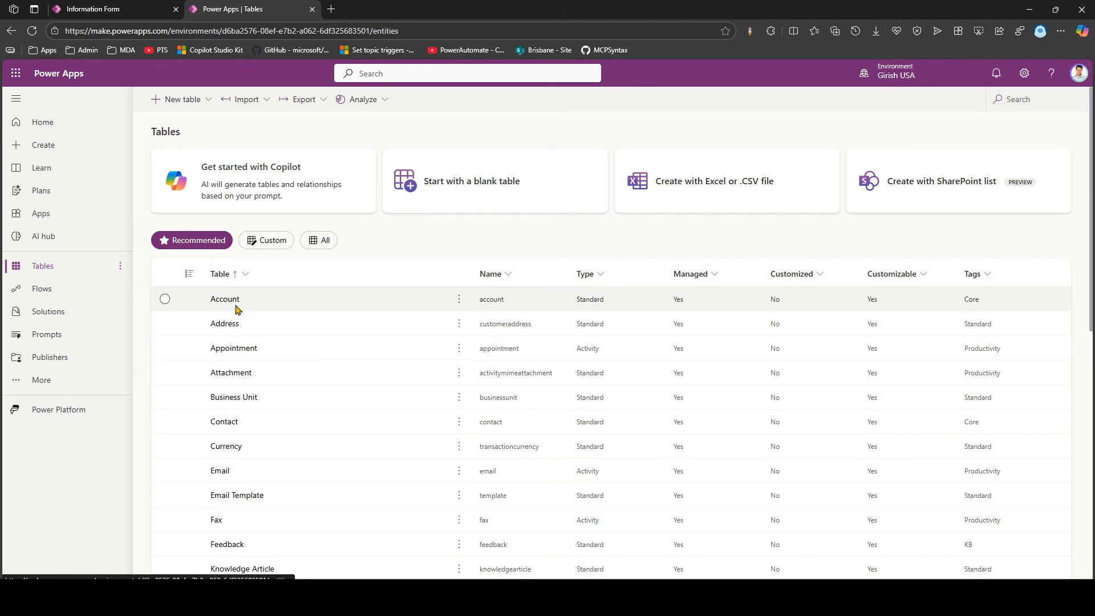
{"action": "left_click", "coordinate": [266, 240]}
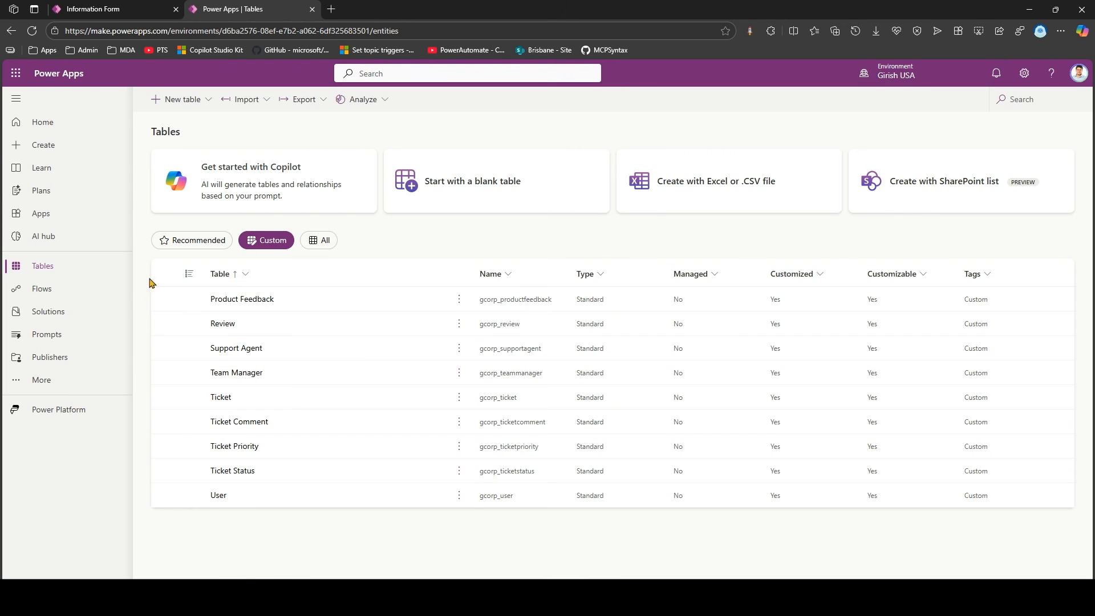
{"action": "left_click", "coordinate": [216, 244]}
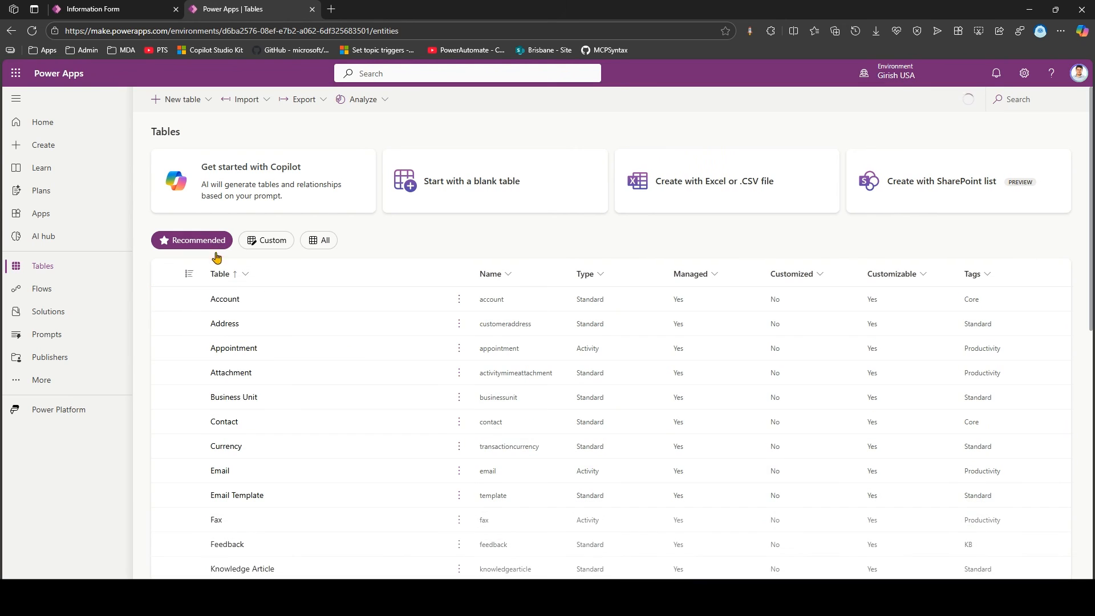
{"action": "left_click", "coordinate": [225, 301]}
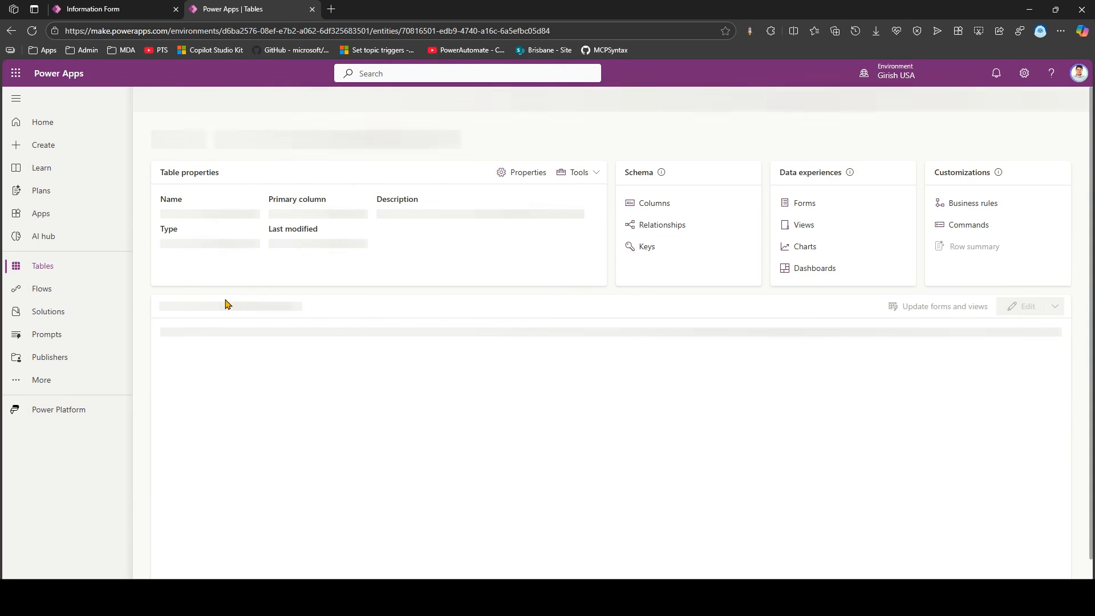
Open the bookmarked Animal Welfare App and HR onboarding app, each in its own new browser tab
{"action": "left_click", "coordinate": [336, 12]}
{"action": "left_click", "coordinate": [123, 50]}
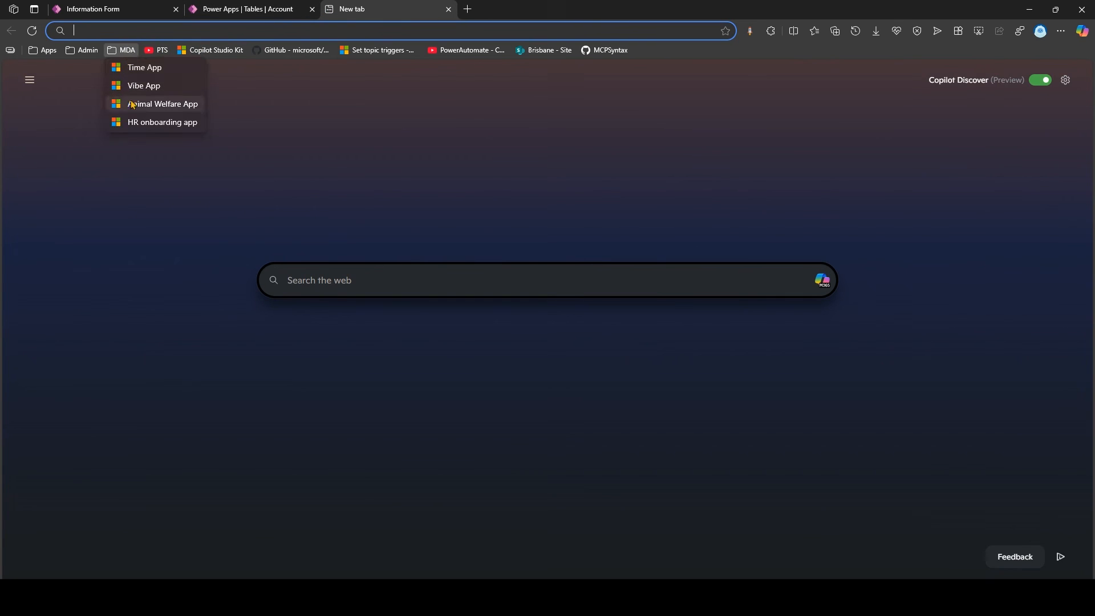
{"action": "left_click", "coordinate": [136, 106]}
{"action": "left_click", "coordinate": [467, 9]}
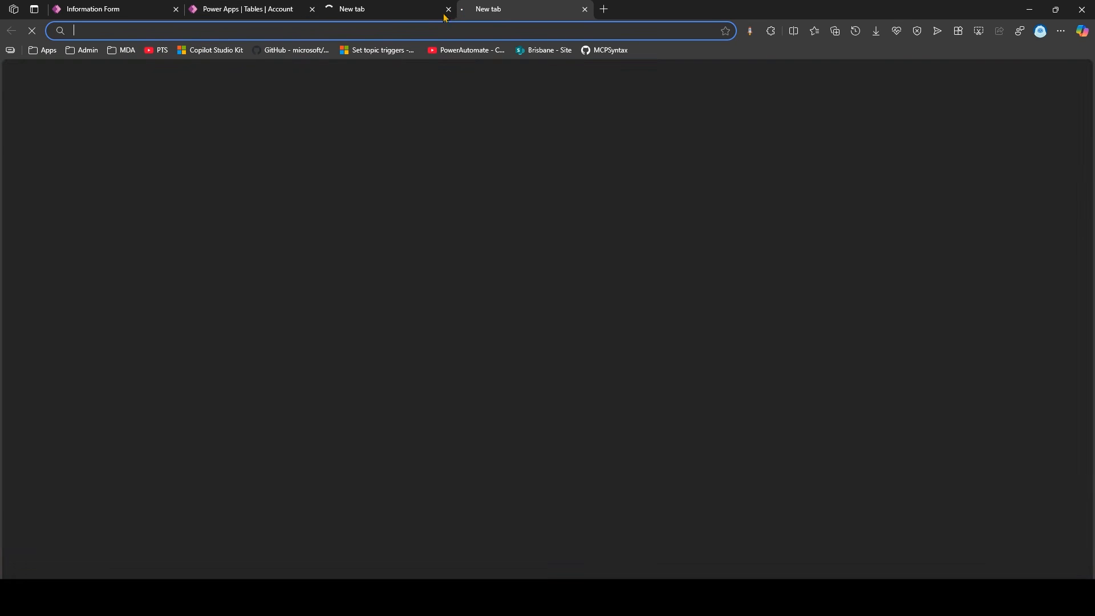
{"action": "left_click", "coordinate": [123, 50]}
{"action": "left_click", "coordinate": [159, 122]}
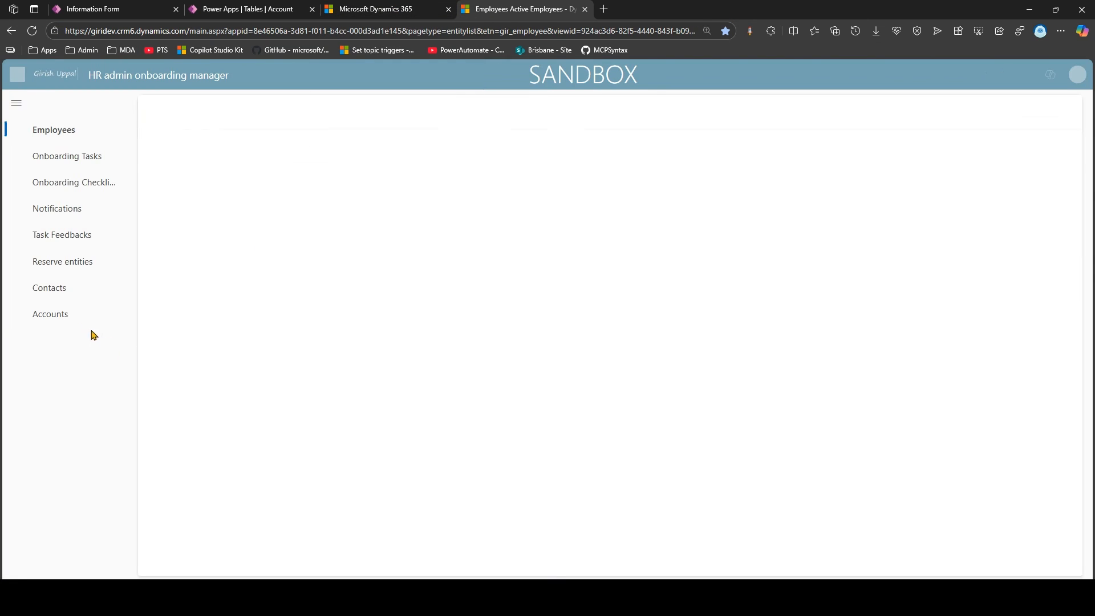
In the HR app's accounts, open Adventure Works (sample), remove its primary contact and reselect the same contact
{"action": "left_click", "coordinate": [74, 313]}
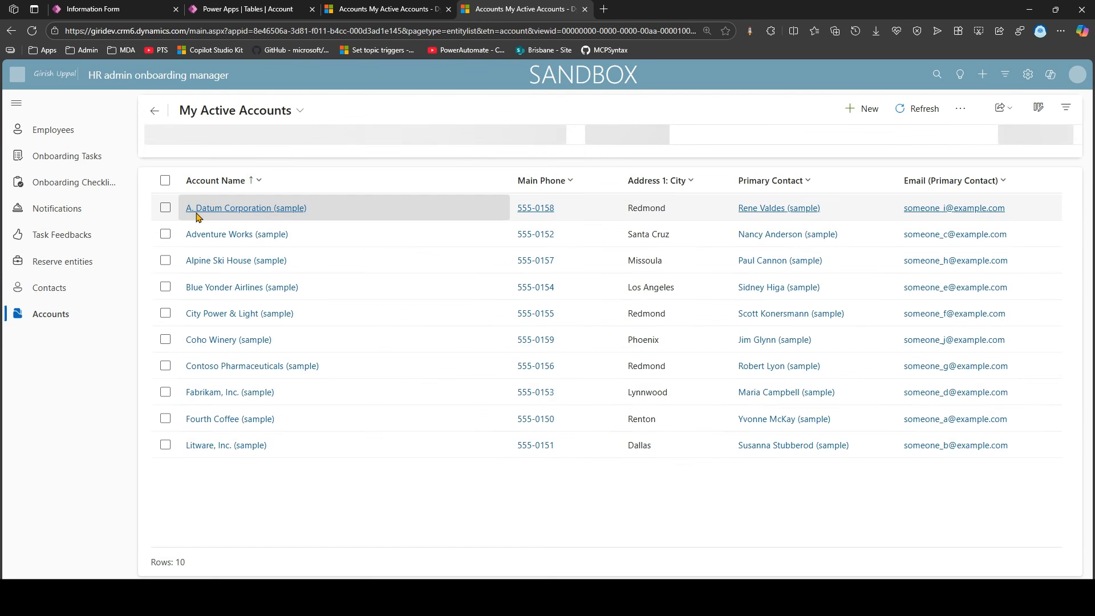
{"action": "left_click", "coordinate": [215, 236]}
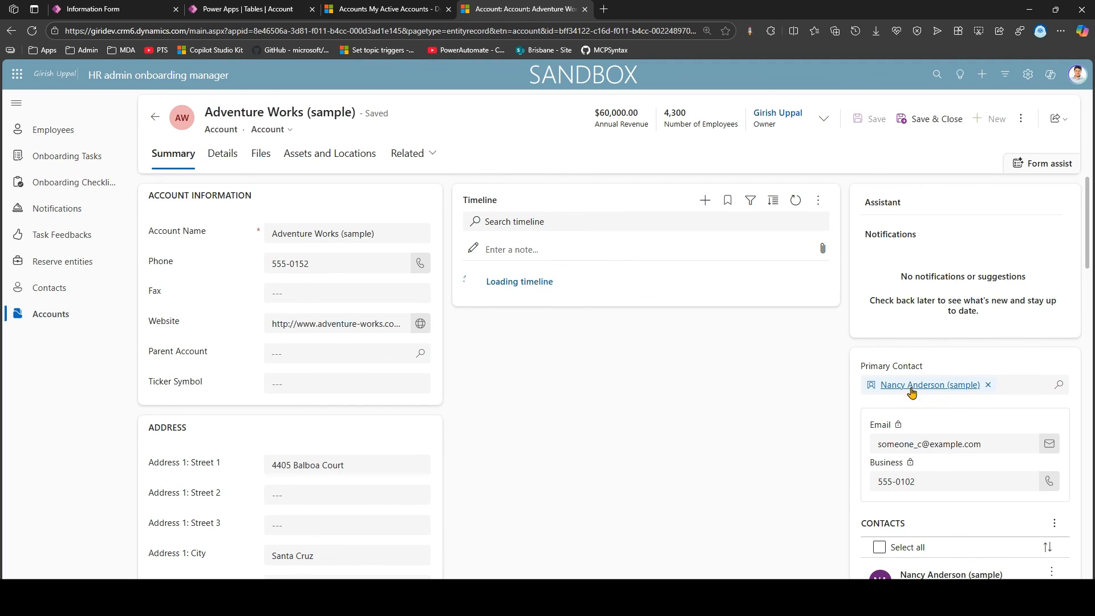
{"action": "left_click", "coordinate": [988, 388]}
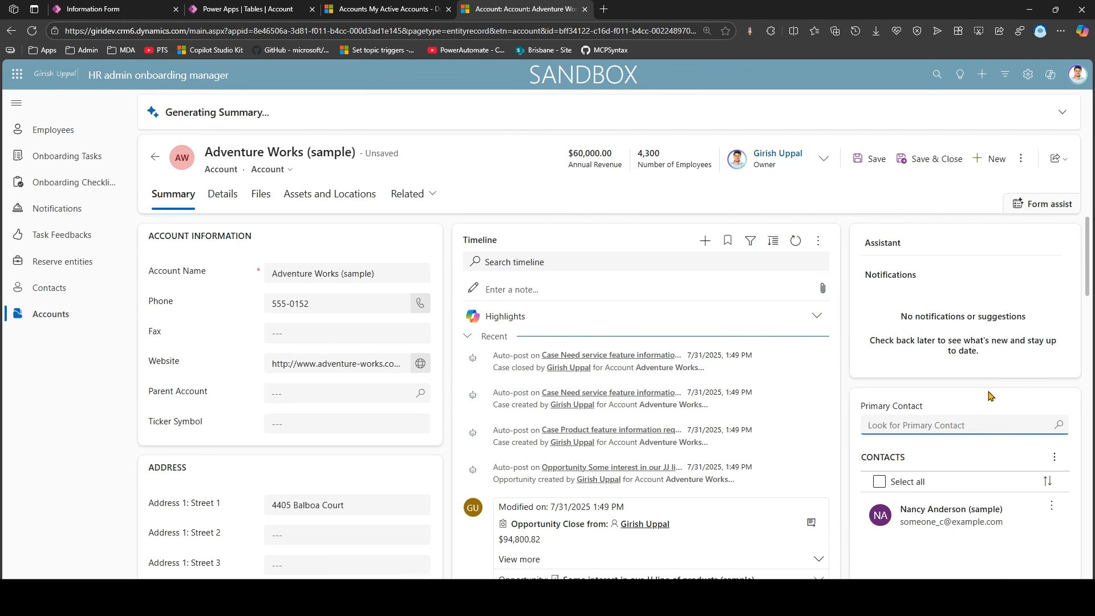
{"action": "left_click", "coordinate": [981, 427]}
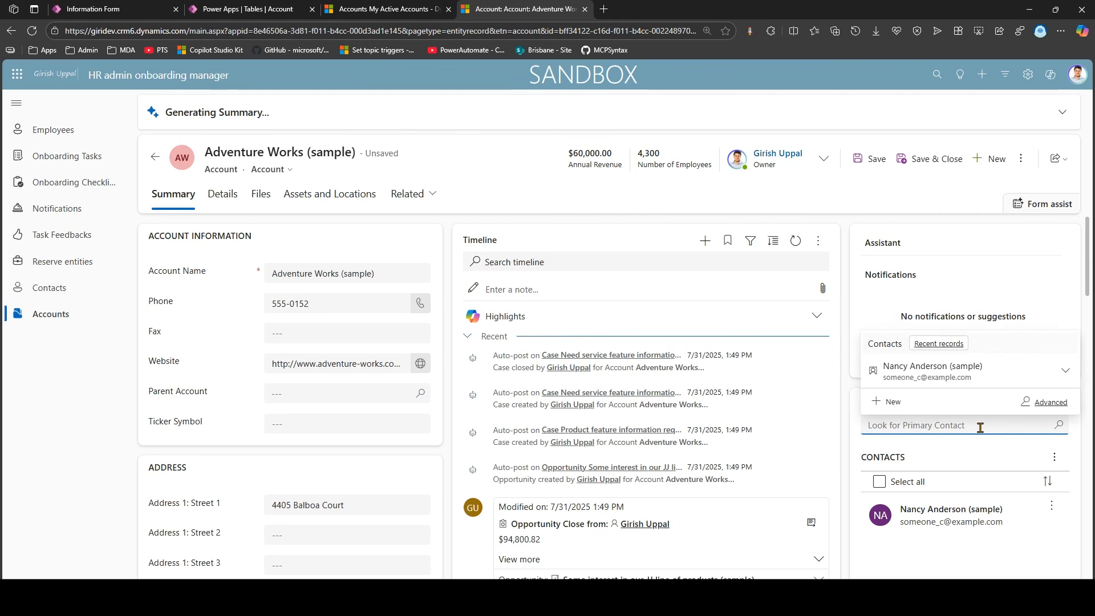
{"action": "left_click", "coordinate": [951, 373]}
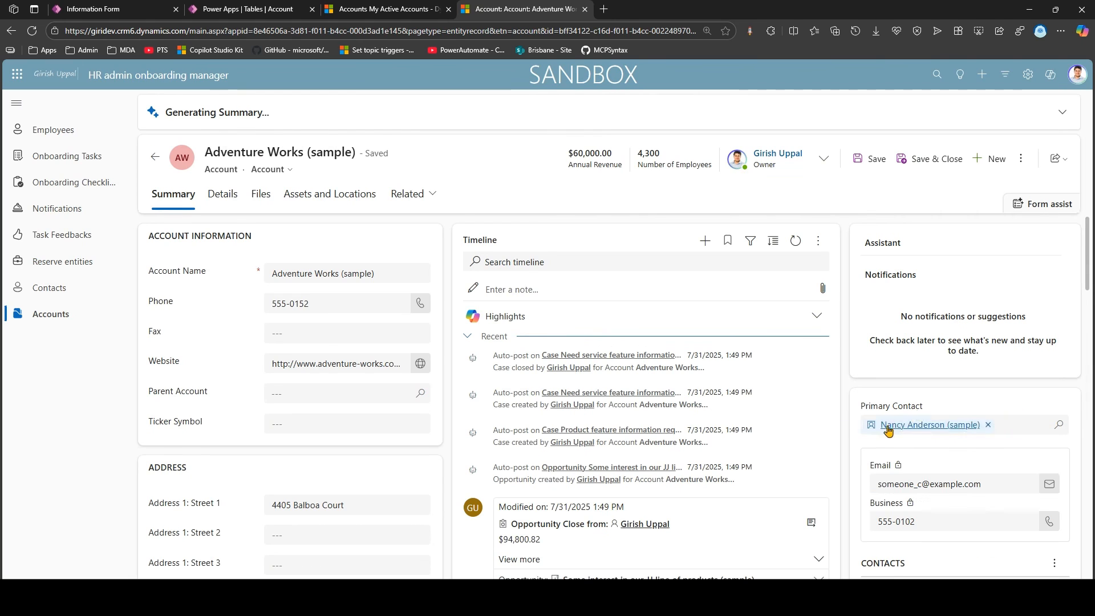
In the Animal Welfare App, set the first active contact's account name to Alpine Ski House (sample), and save and close the record
{"action": "left_click", "coordinate": [418, 9]}
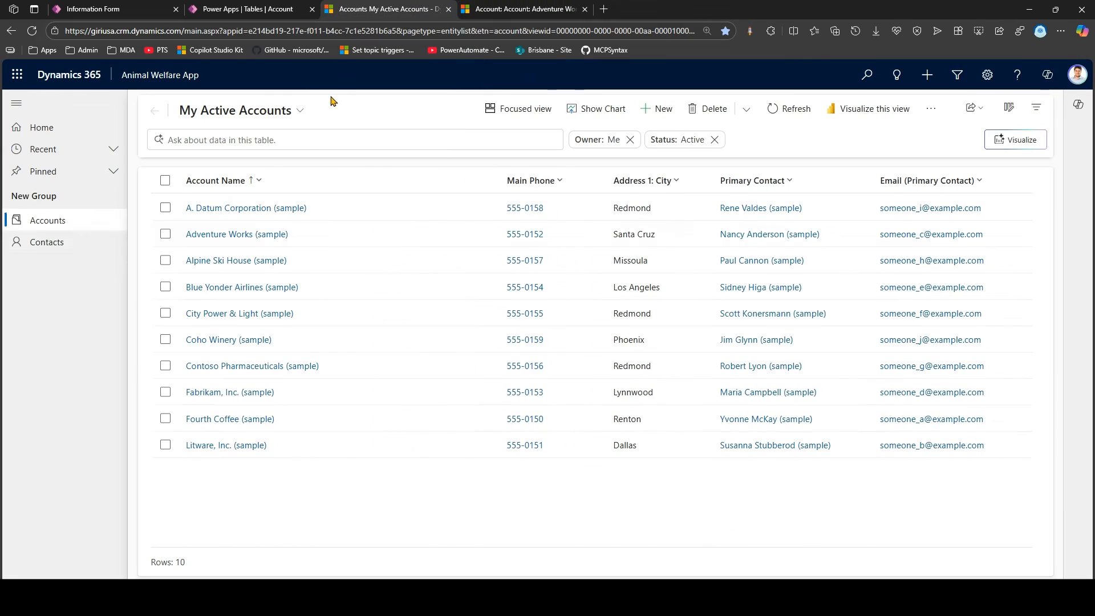
{"action": "left_click", "coordinate": [87, 245]}
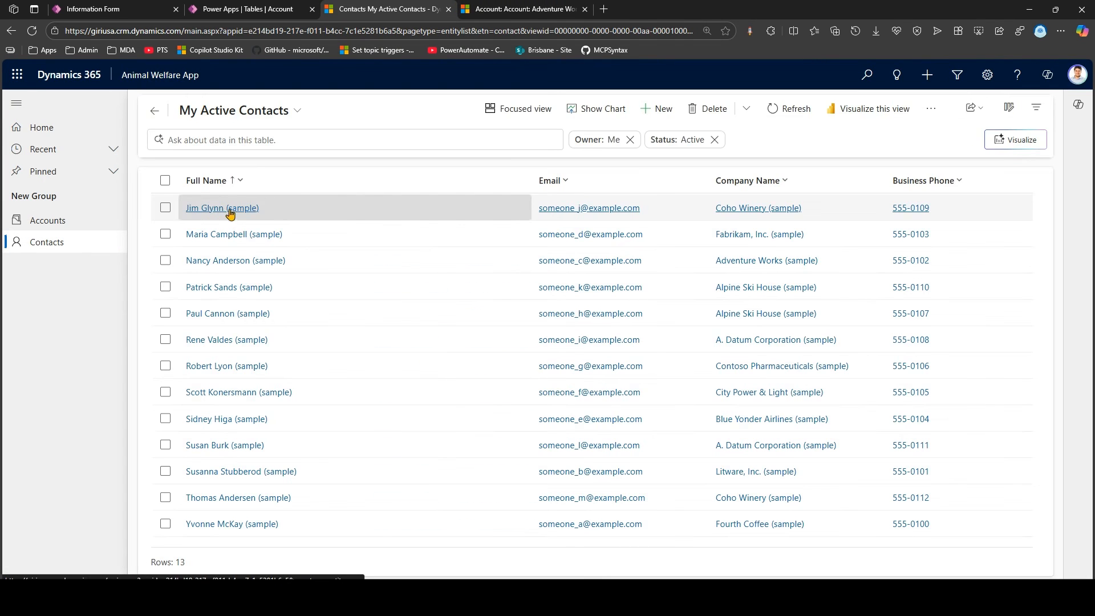
{"action": "left_click", "coordinate": [231, 213]}
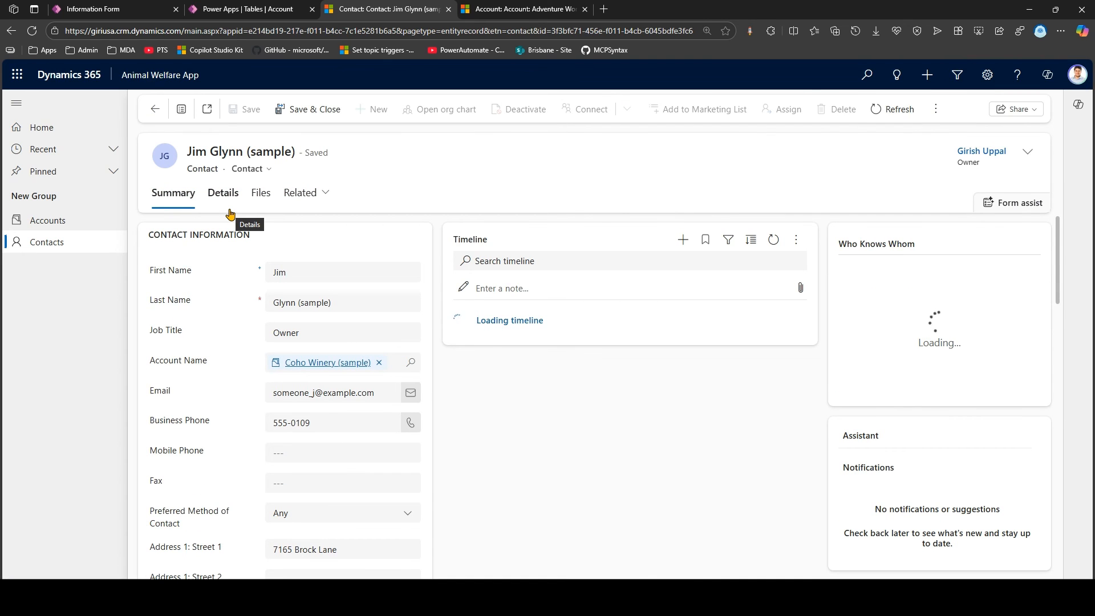
{"action": "left_click", "coordinate": [378, 362]}
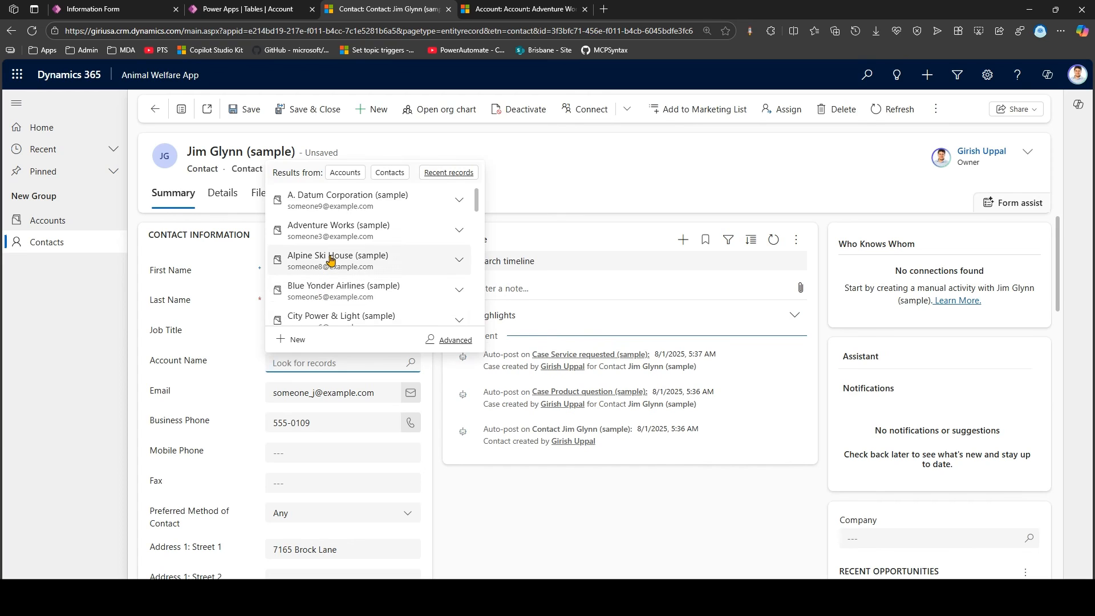
{"action": "left_click", "coordinate": [331, 261]}
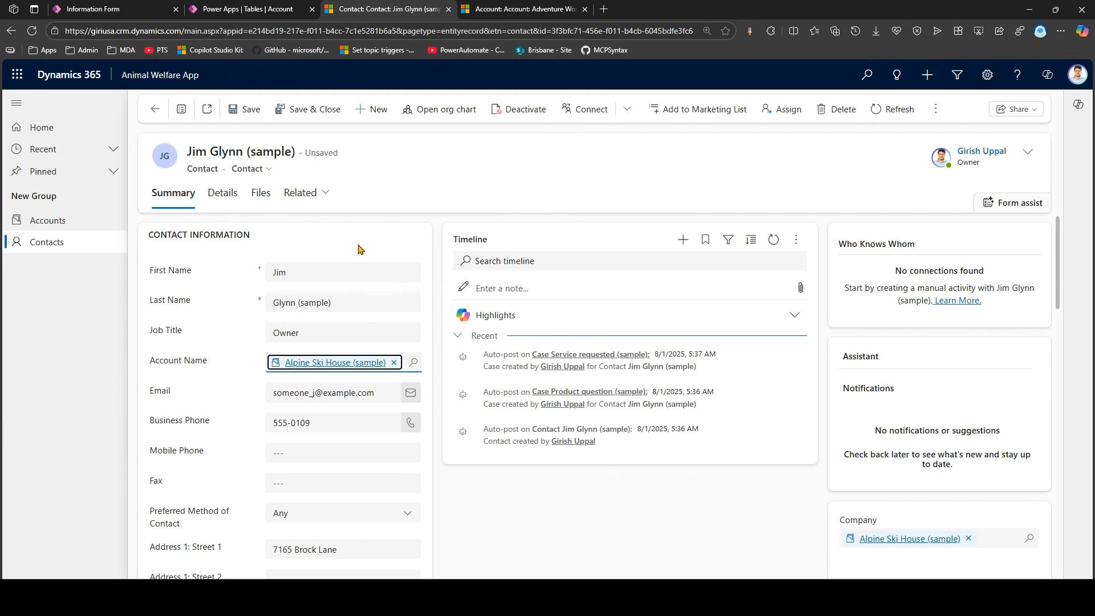
{"action": "left_click", "coordinate": [305, 109]}
Switch to XrmToolBox, search the Tool Library for "data compl" and open the Data Completeness & Dependency Analyzer
{"action": "left_click", "coordinate": [473, 542]}
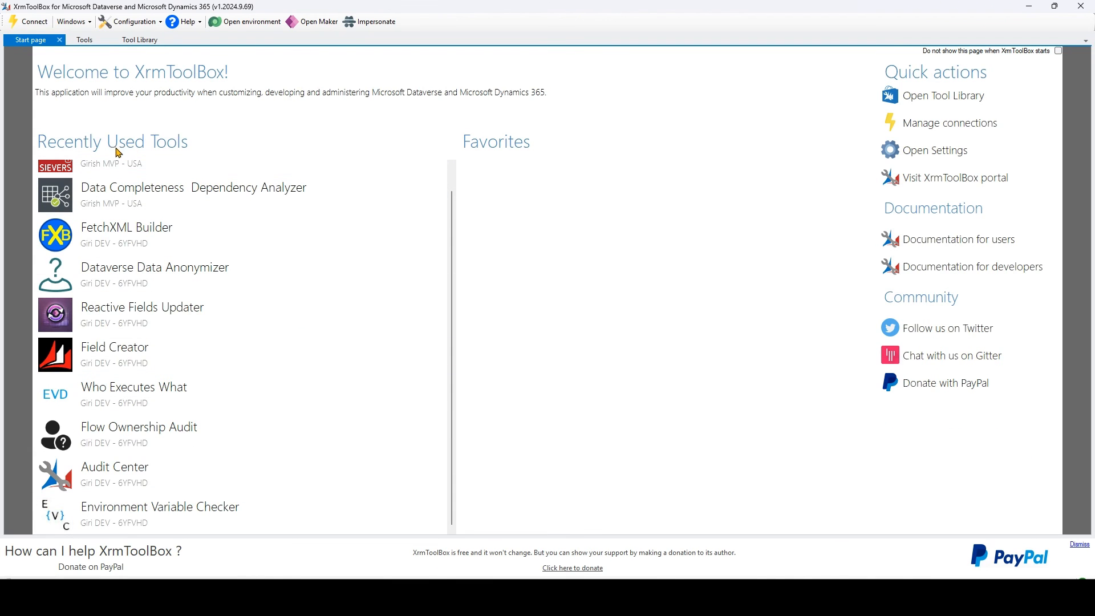
{"action": "left_click", "coordinate": [129, 41]}
{"action": "type", "text": "data compl"}
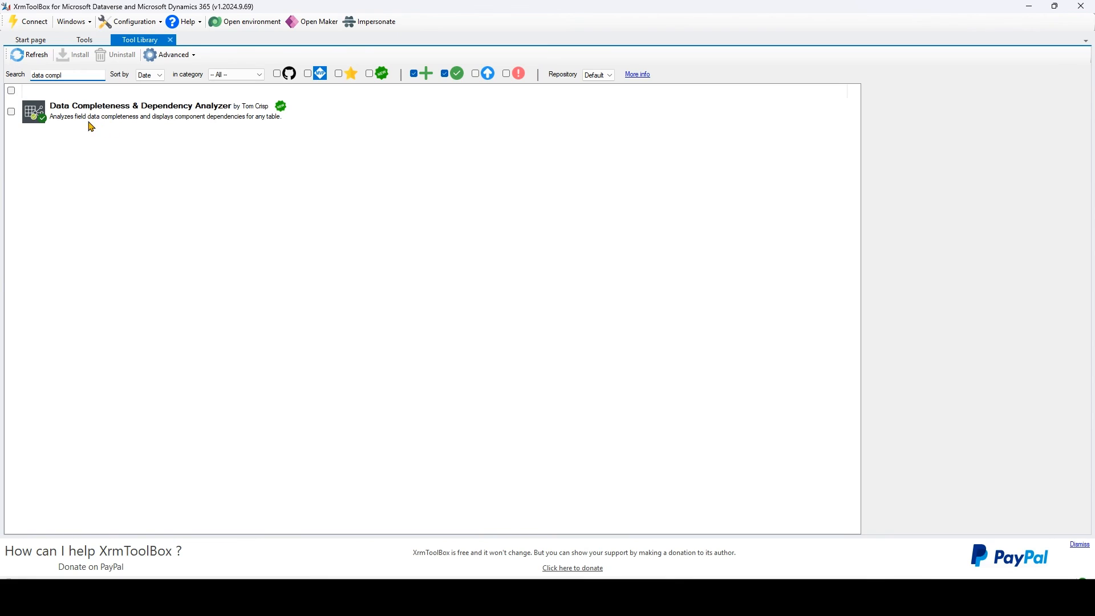
{"action": "left_click", "coordinate": [217, 116]}
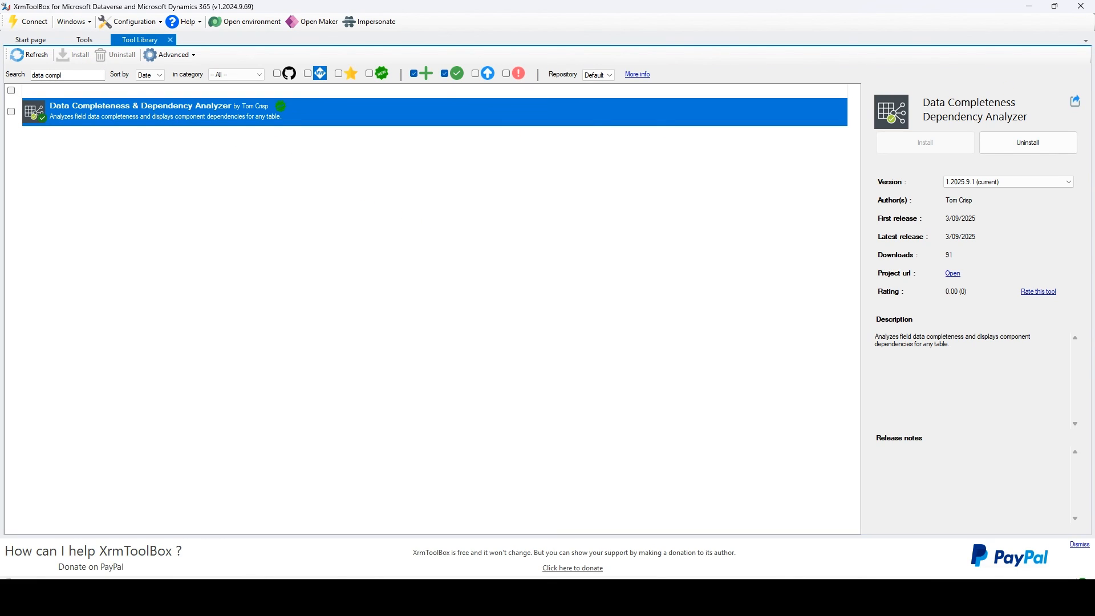
{"action": "left_click", "coordinate": [1076, 102]}
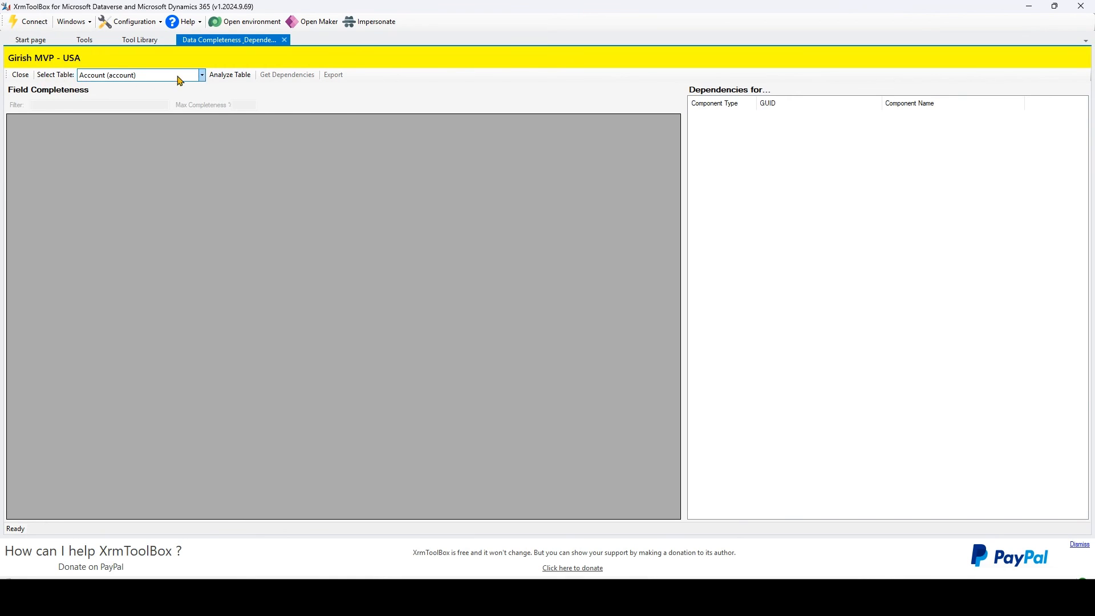
Choose the Contact (contact) table, analyze its field completeness and dismiss the completion message
{"action": "left_click", "coordinate": [202, 76]}
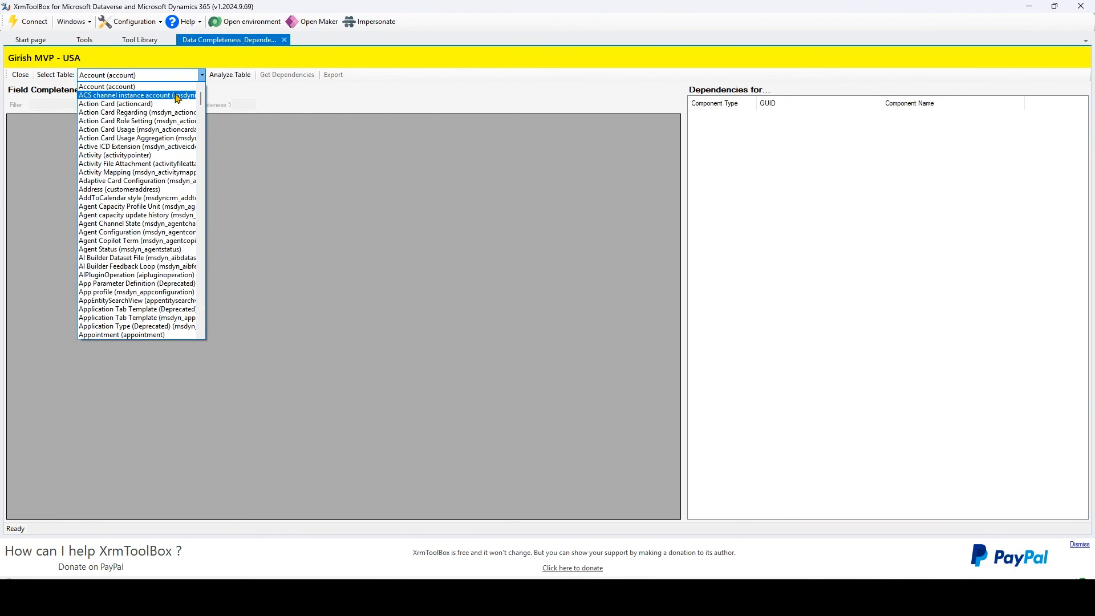
{"action": "key", "text": "c"}
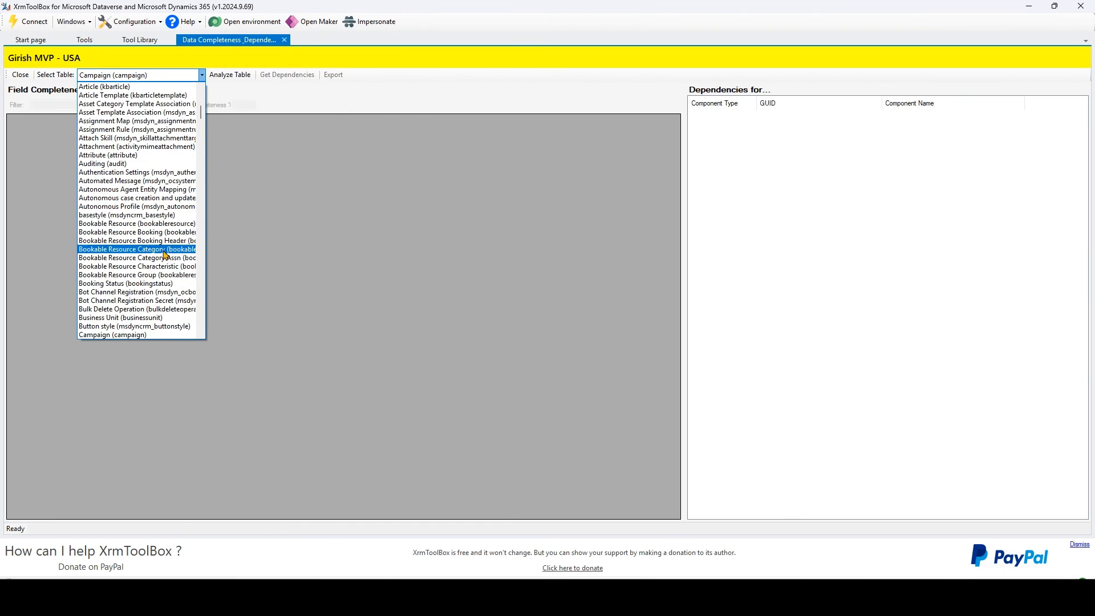
{"action": "scroll", "coordinate": [154, 273], "scroll_direction": "down", "scroll_amount": 2}
{"action": "scroll", "coordinate": [150, 314], "scroll_direction": "down", "scroll_amount": 7}
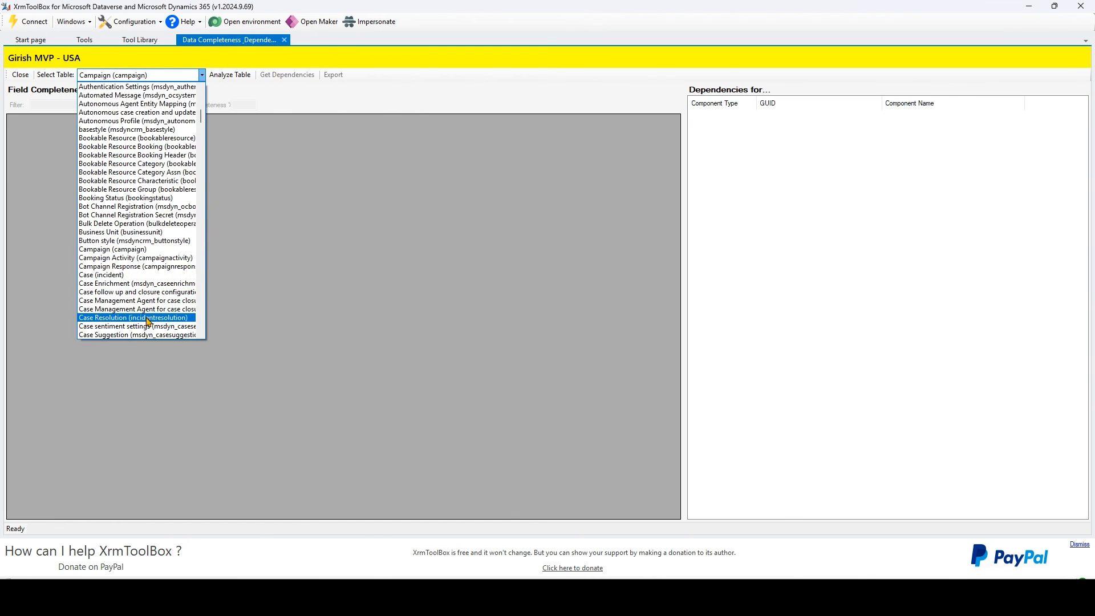
{"action": "scroll", "coordinate": [149, 322], "scroll_direction": "down", "scroll_amount": 5}
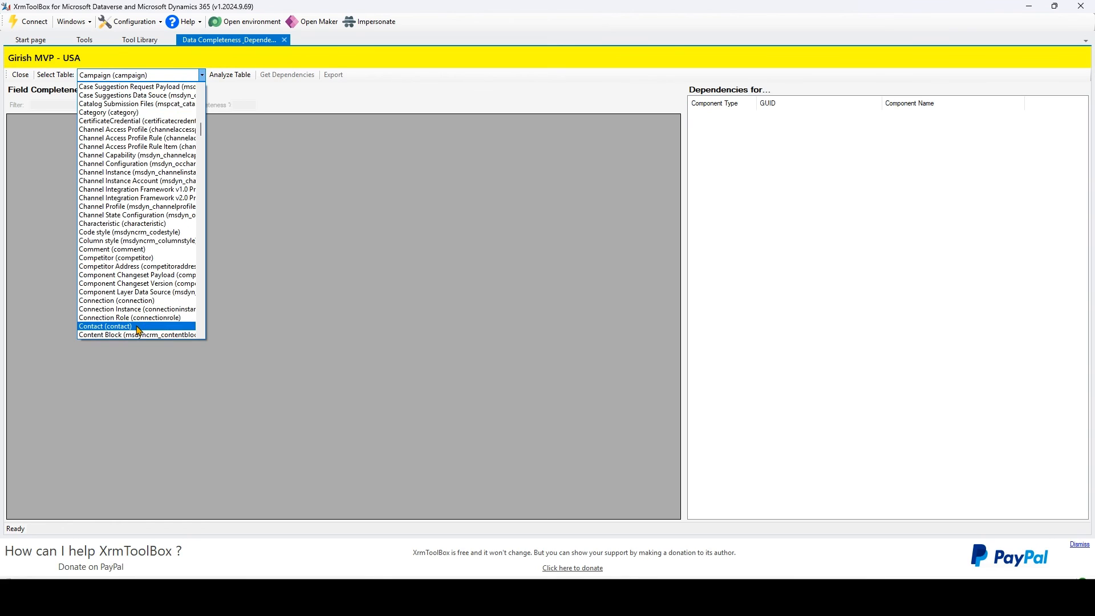
{"action": "left_click", "coordinate": [138, 327]}
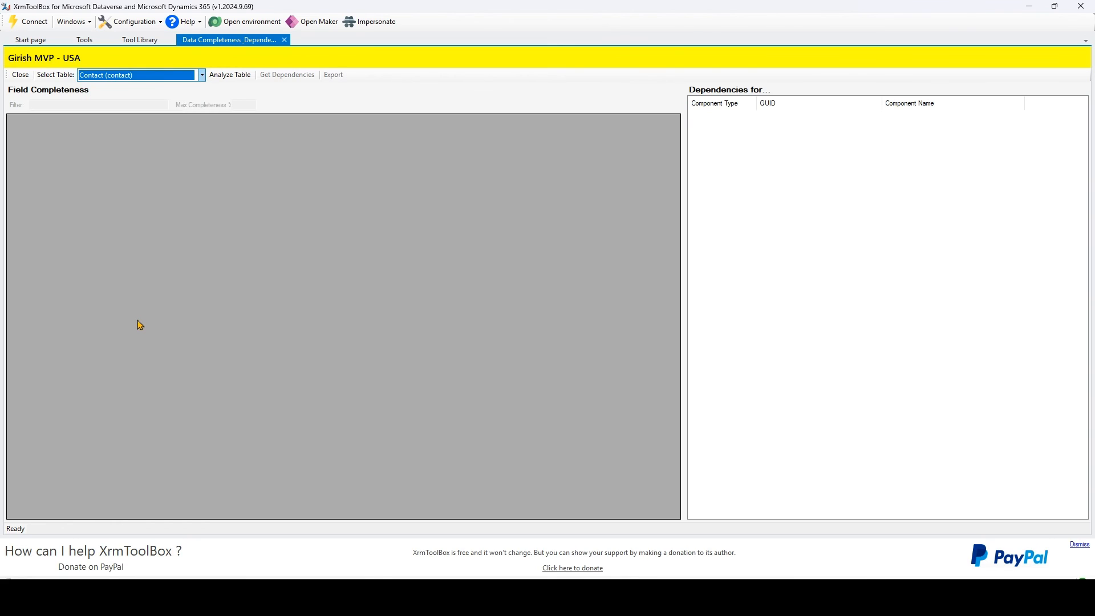
{"action": "left_click", "coordinate": [222, 79]}
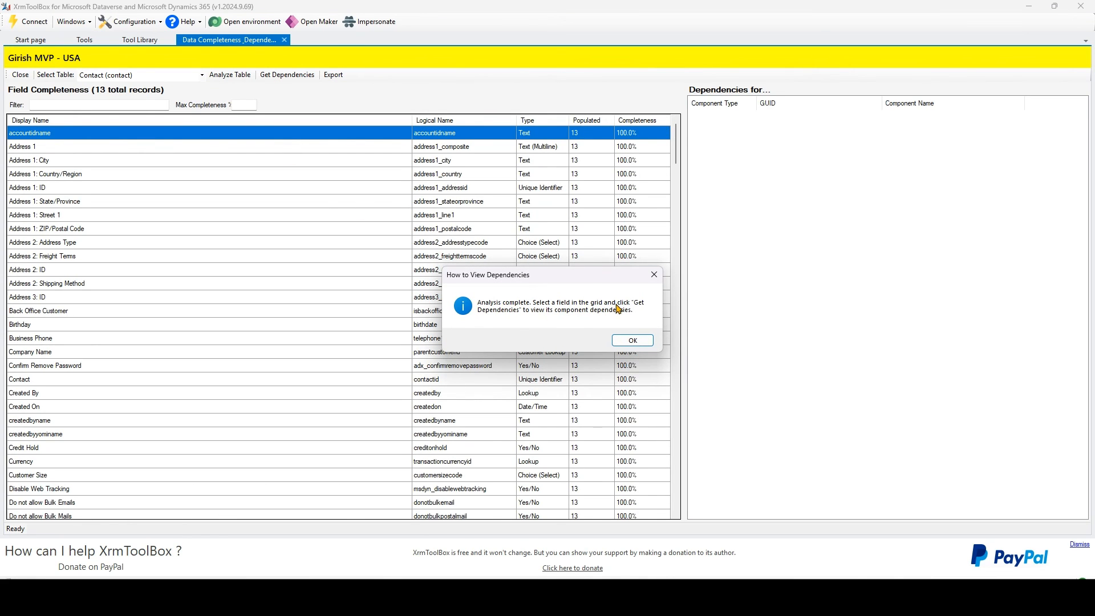
{"action": "left_click", "coordinate": [632, 340]}
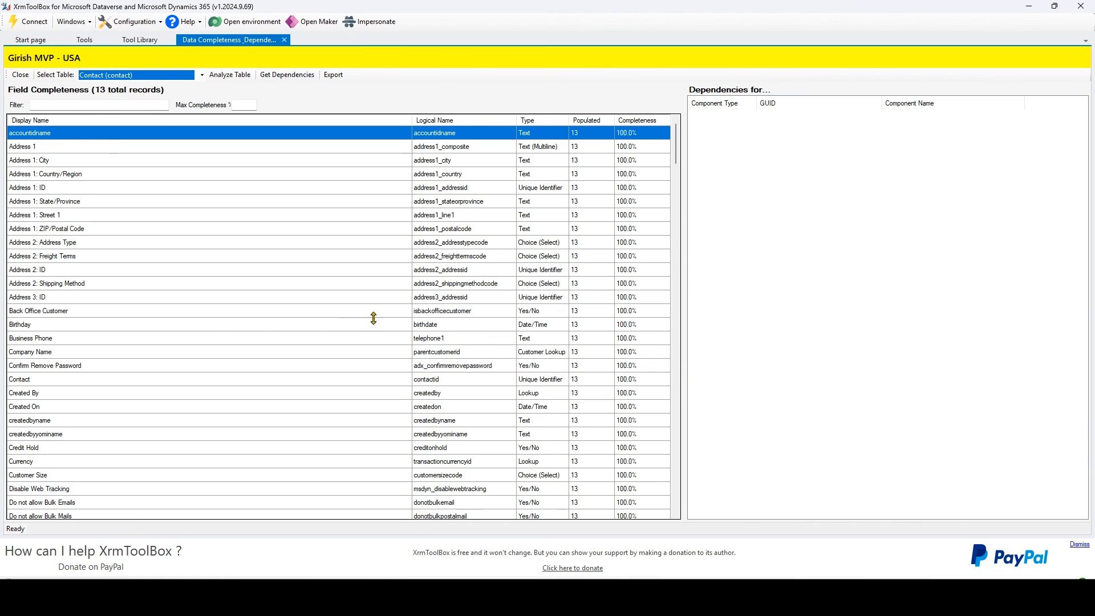
Check the completeness of the Birthday and Credit Hold fields, and run the Contact table analysis again
{"action": "left_click", "coordinate": [45, 325]}
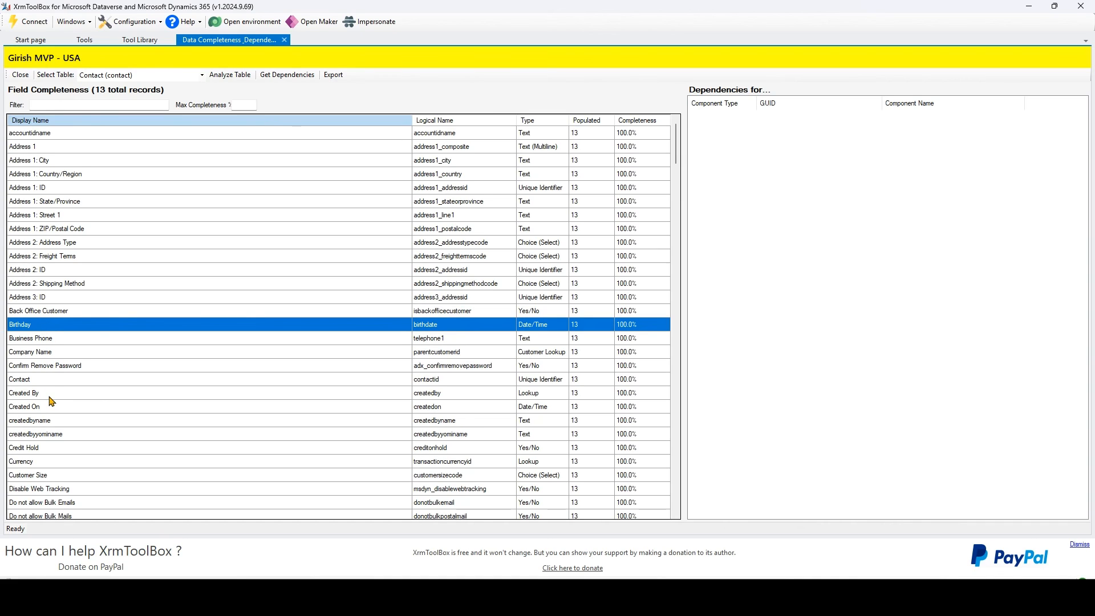
{"action": "left_click", "coordinate": [56, 452]}
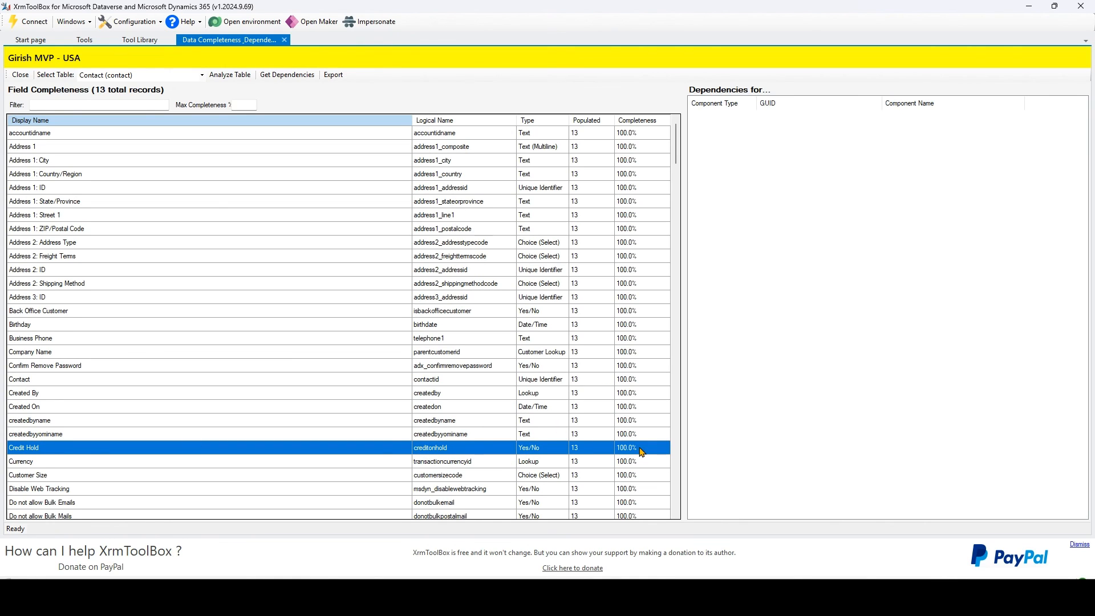
{"action": "left_click", "coordinate": [79, 330]}
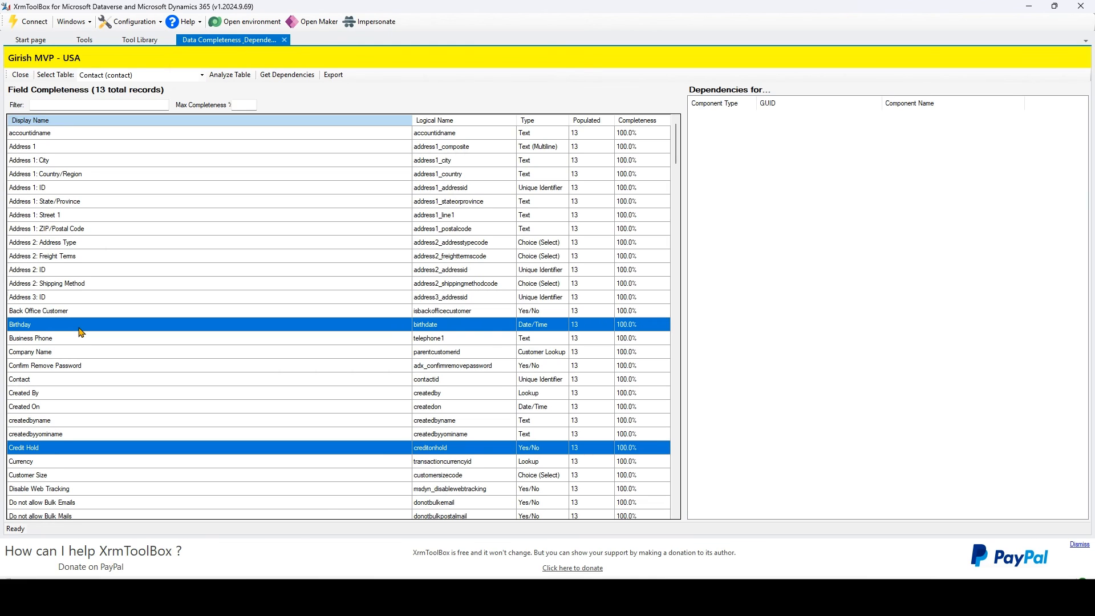
{"action": "left_click", "coordinate": [225, 78]}
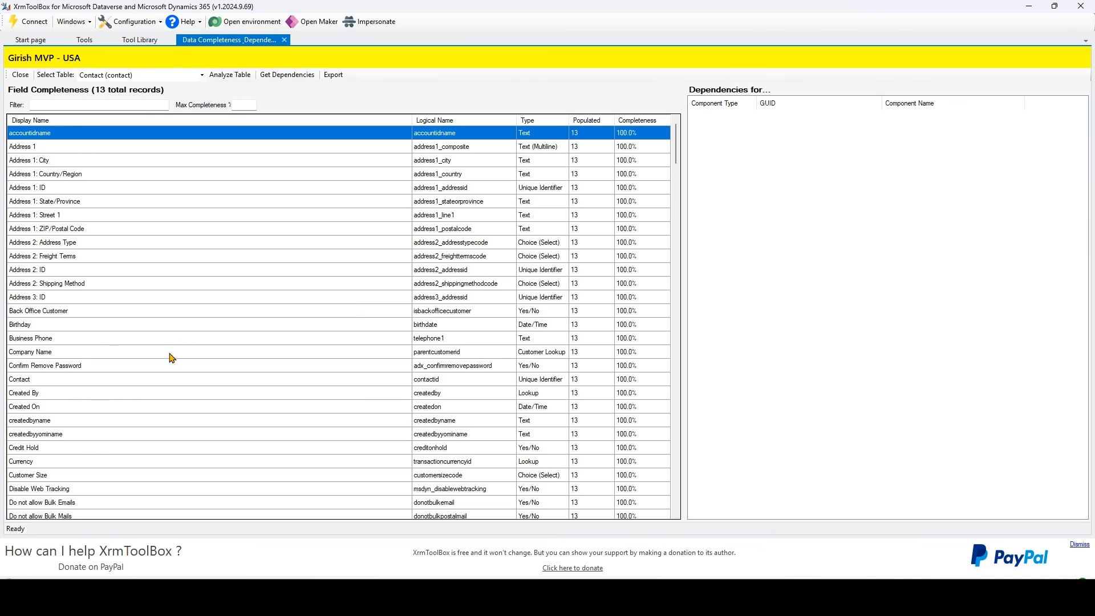
Review the Address 1 field's row and select the First Name field in the completeness results
{"action": "left_click", "coordinate": [79, 153]}
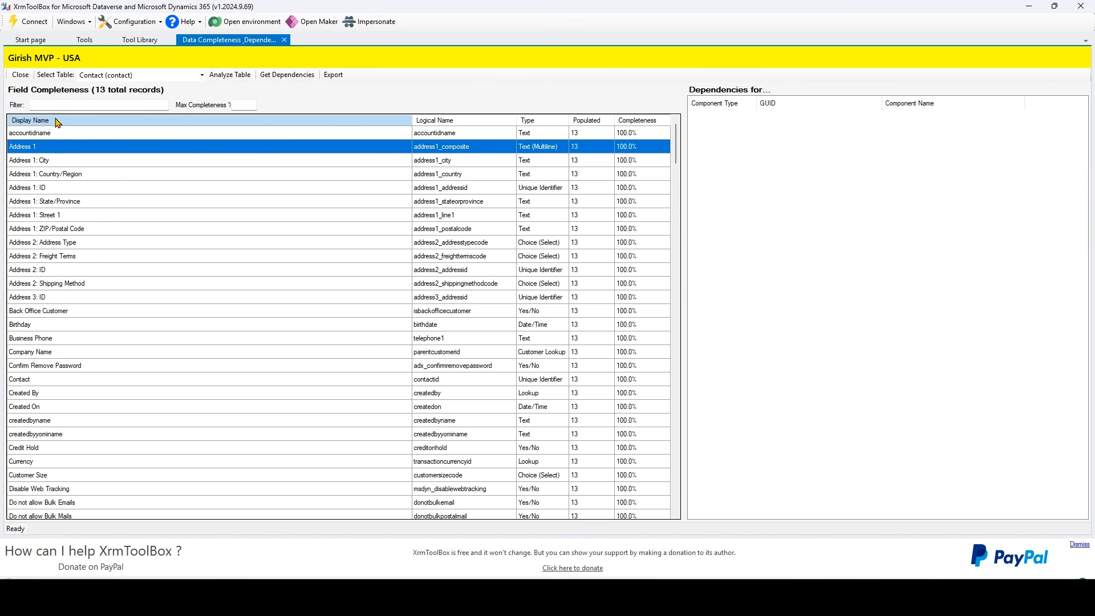
{"action": "scroll", "coordinate": [158, 422], "scroll_direction": "down", "scroll_amount": 5}
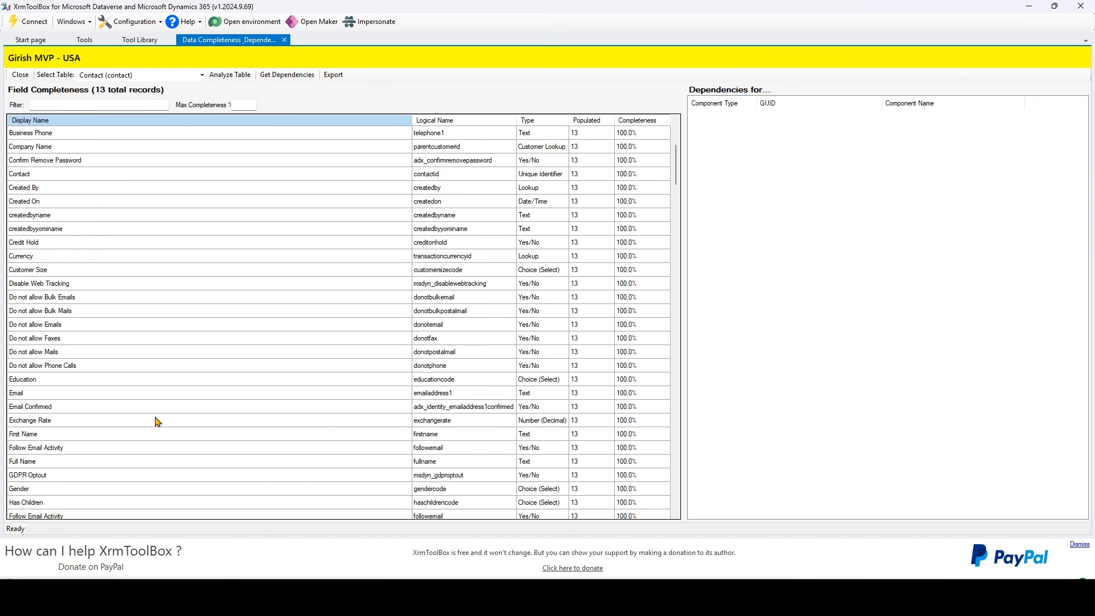
{"action": "left_click", "coordinate": [33, 437]}
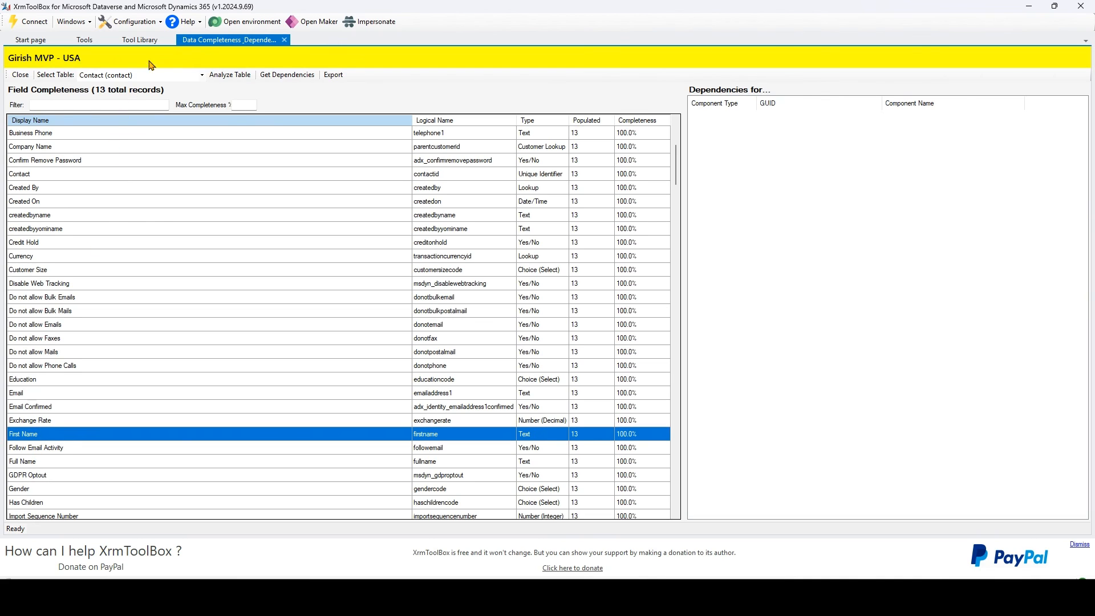
Analyze the Contact table again and get the dependencies of its First Name and Gender fields
{"action": "left_click", "coordinate": [222, 77]}
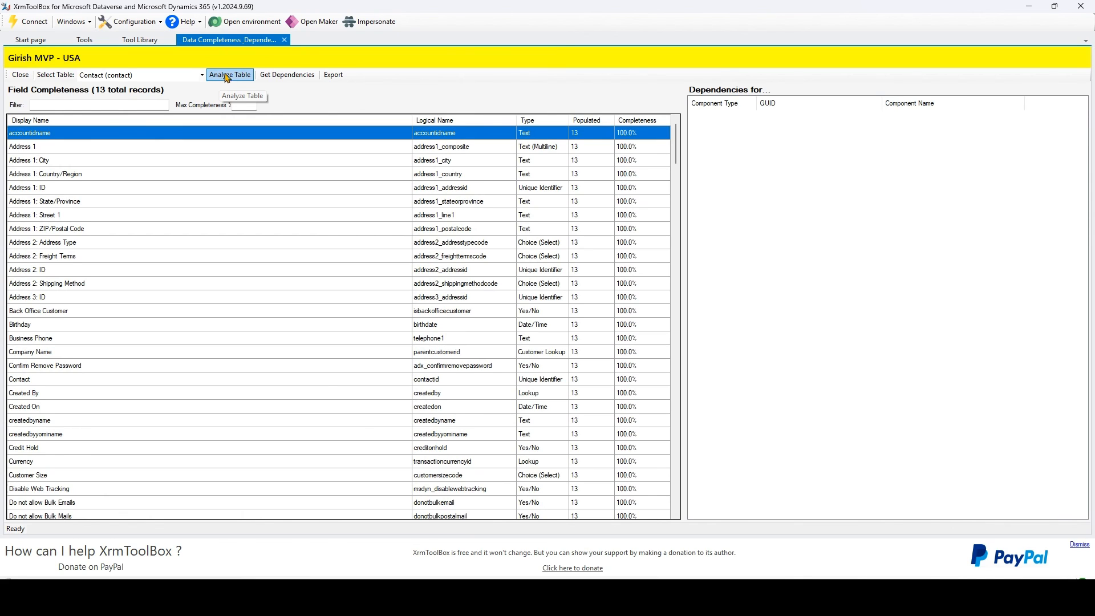
{"action": "scroll", "coordinate": [108, 441], "scroll_direction": "down", "scroll_amount": 3}
{"action": "scroll", "coordinate": [106, 440], "scroll_direction": "down", "scroll_amount": 2}
{"action": "scroll", "coordinate": [81, 428], "scroll_direction": "down", "scroll_amount": 2}
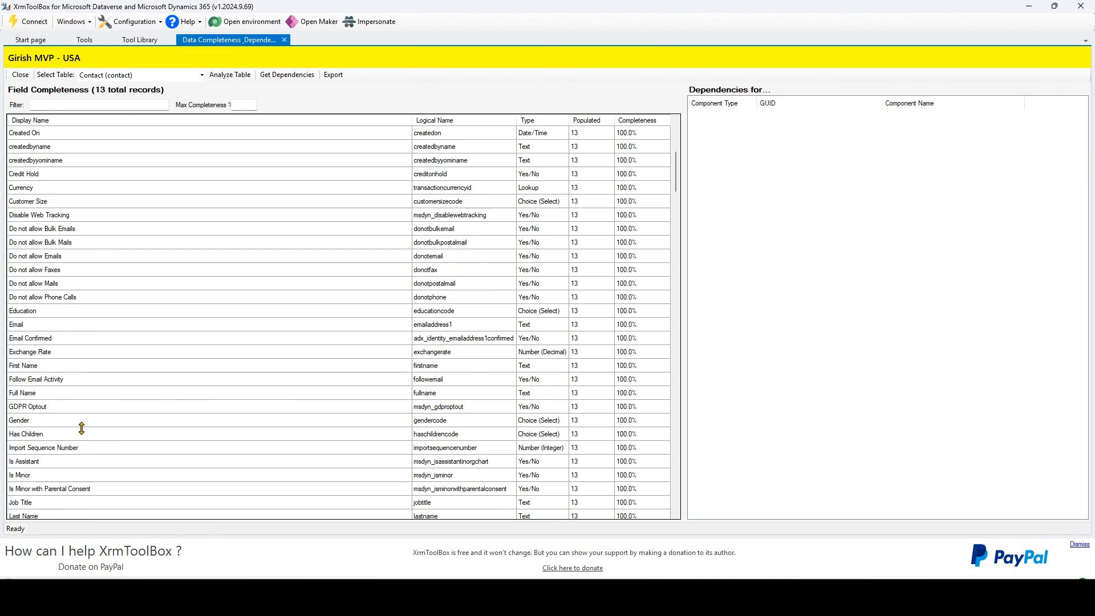
{"action": "left_click", "coordinate": [37, 367]}
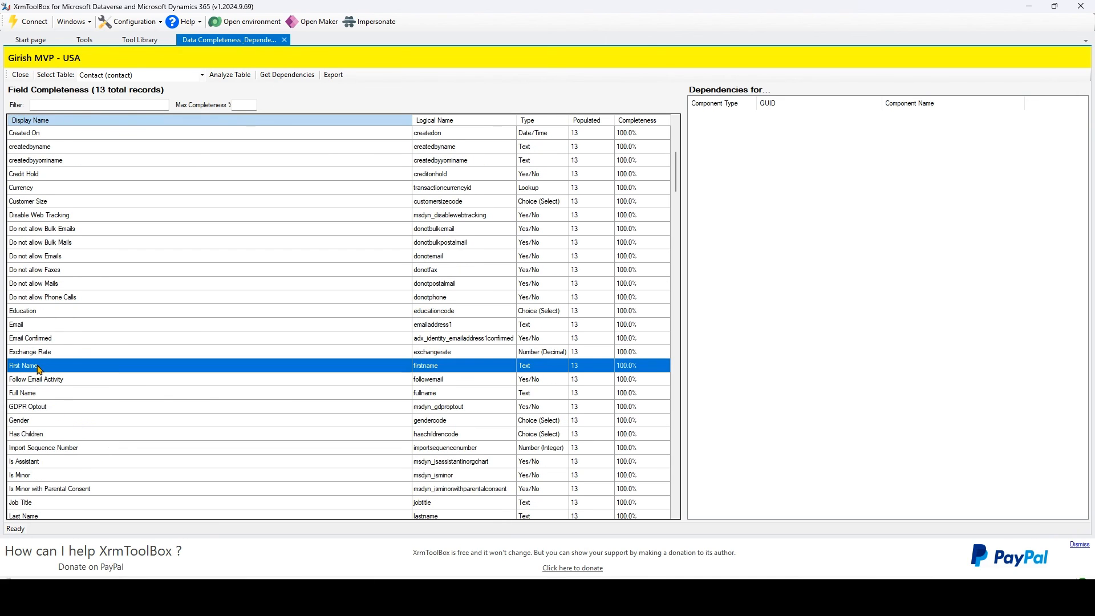
{"action": "left_click", "coordinate": [305, 76]}
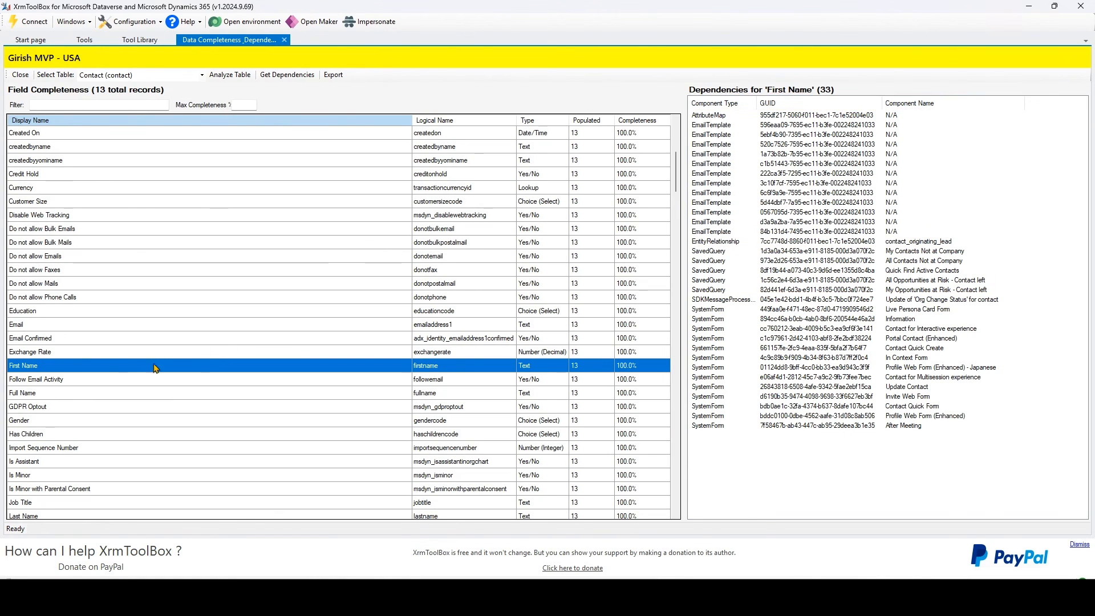
{"action": "left_click", "coordinate": [51, 422]}
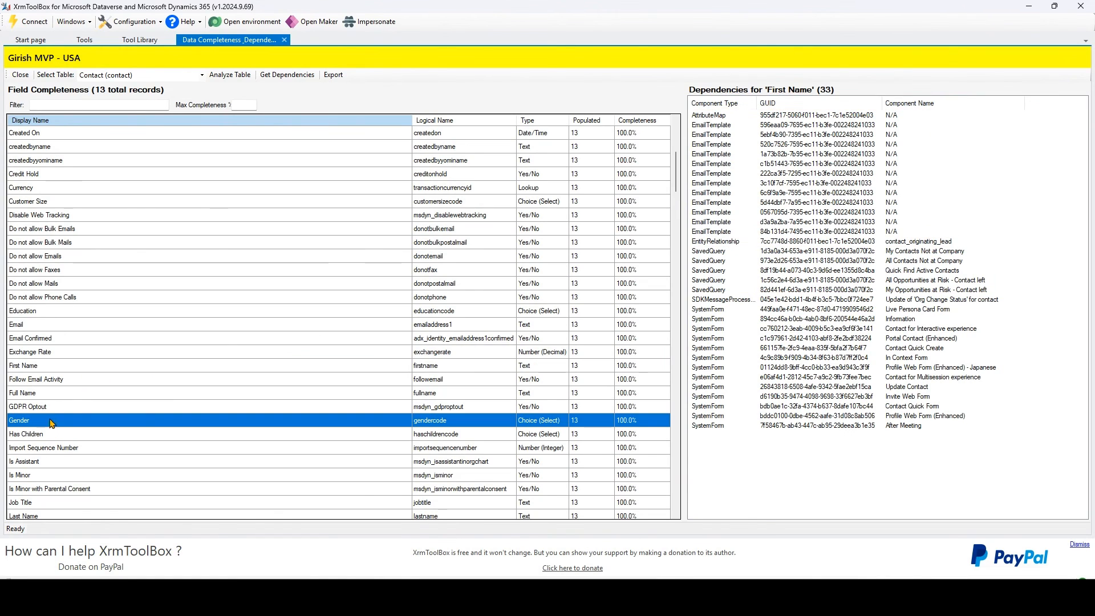
{"action": "left_click", "coordinate": [286, 75]}
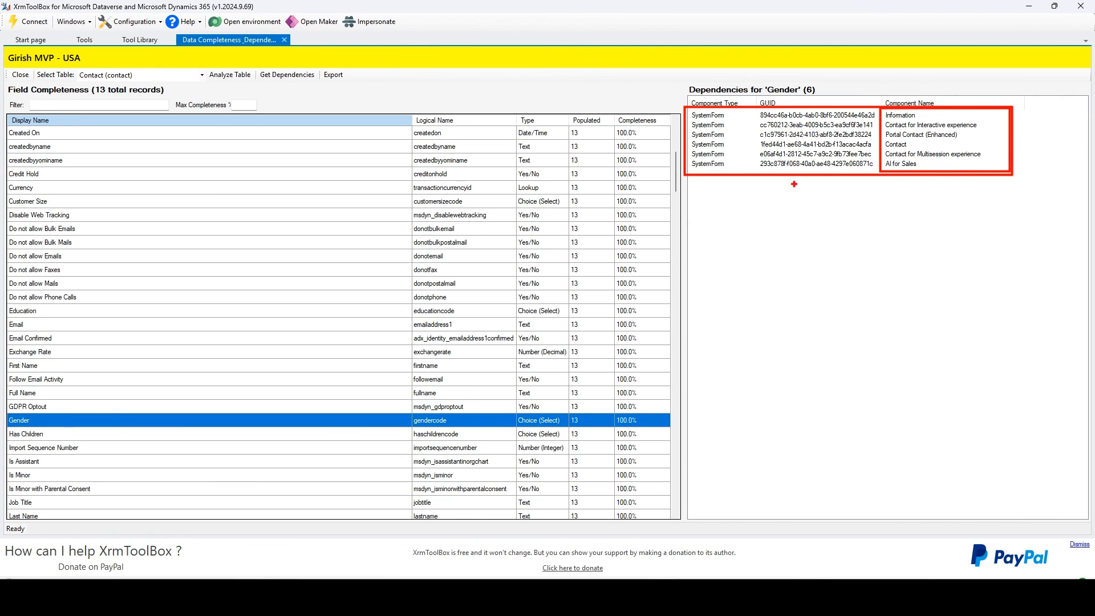
Choose the Account (account) table and analyze its field completeness
{"action": "left_click", "coordinate": [202, 76]}
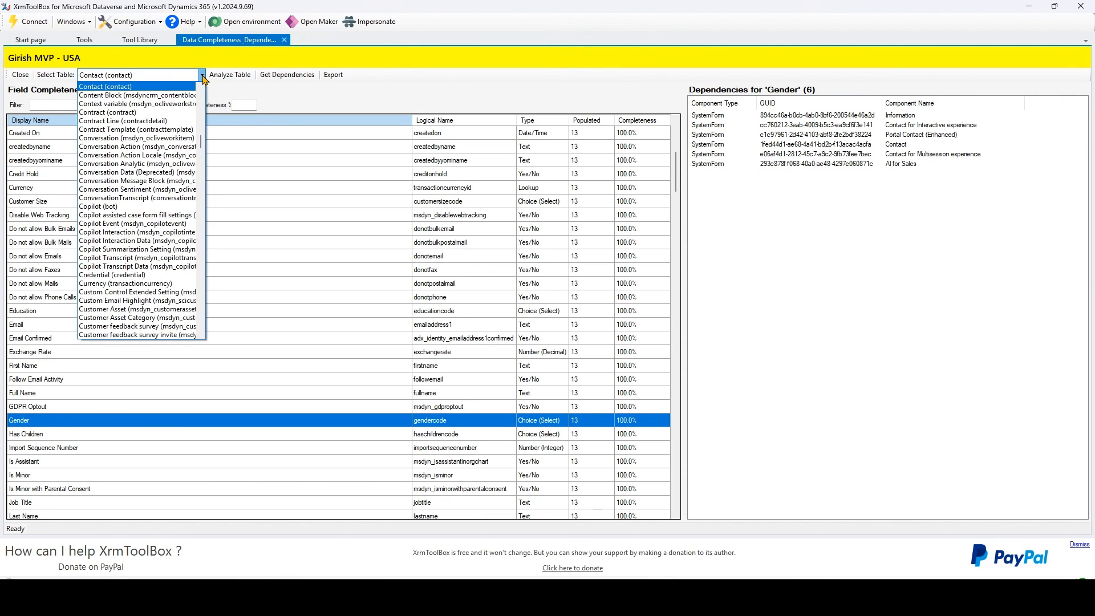
{"action": "left_click_drag", "start_coordinate": [201, 139], "coordinate": [217, 101]}
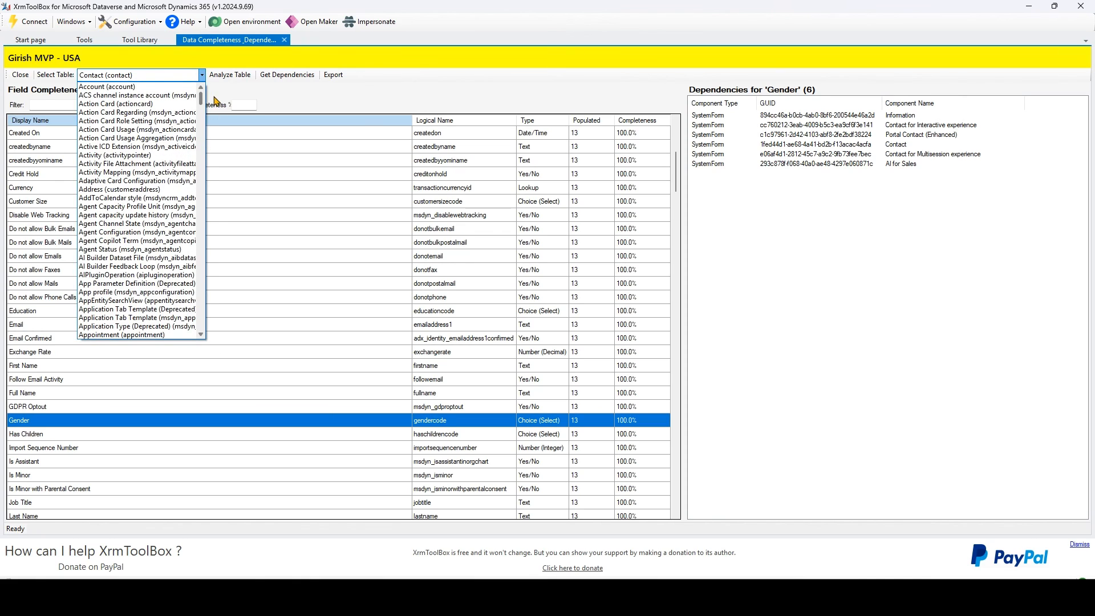
{"action": "left_click", "coordinate": [160, 87]}
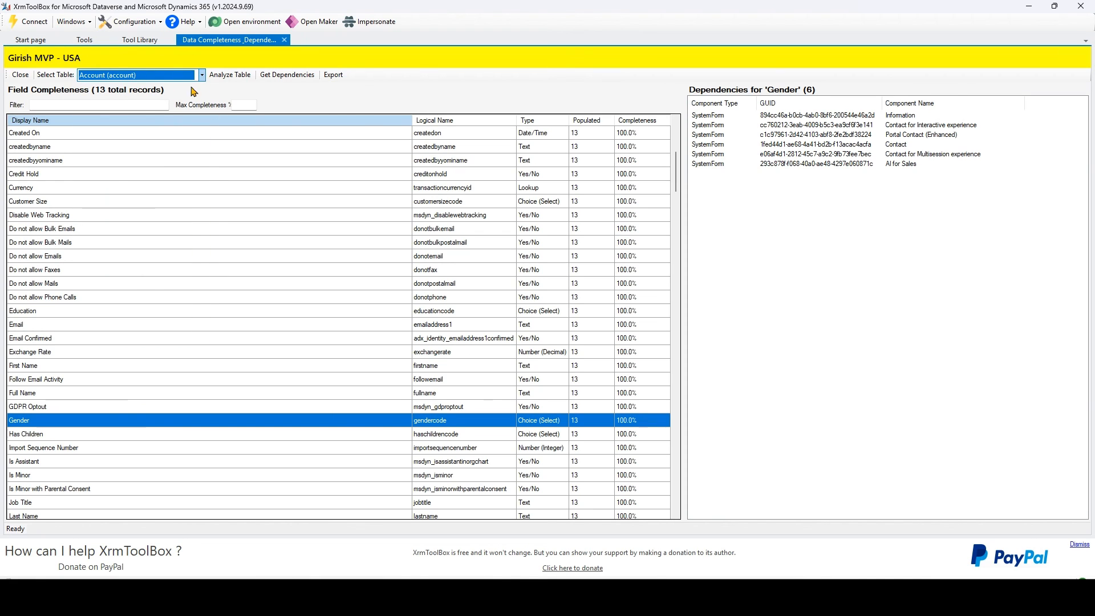
{"action": "left_click", "coordinate": [233, 77]}
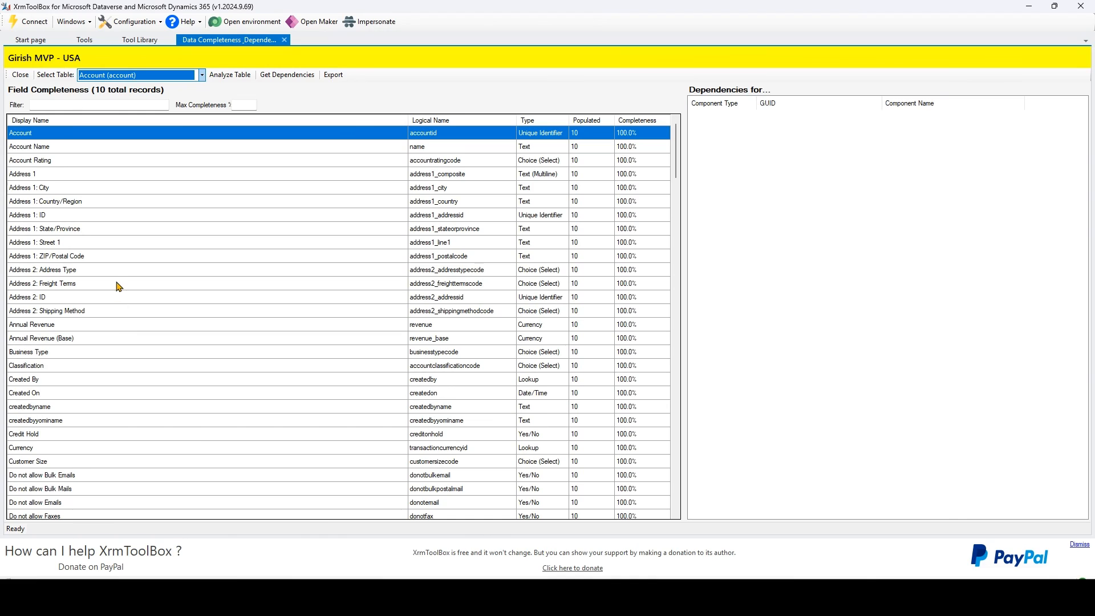
Get the dependencies of the Account Name field and review the full list of dependent components
{"action": "left_click", "coordinate": [77, 148]}
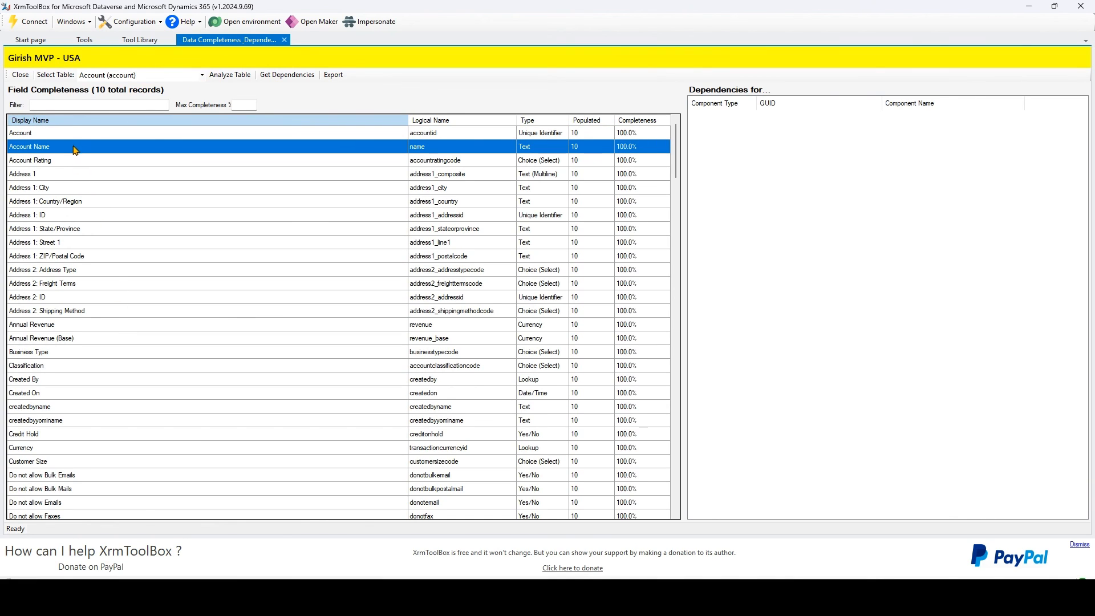
{"action": "left_click", "coordinate": [290, 75]}
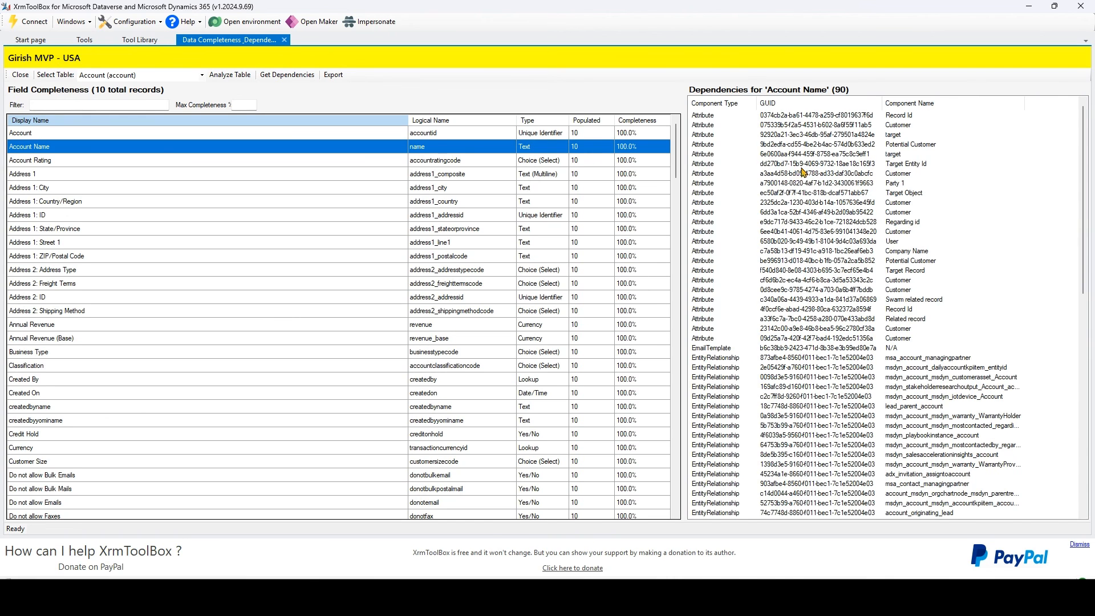
{"action": "scroll", "coordinate": [1088, 227], "scroll_direction": "down", "scroll_amount": 16}
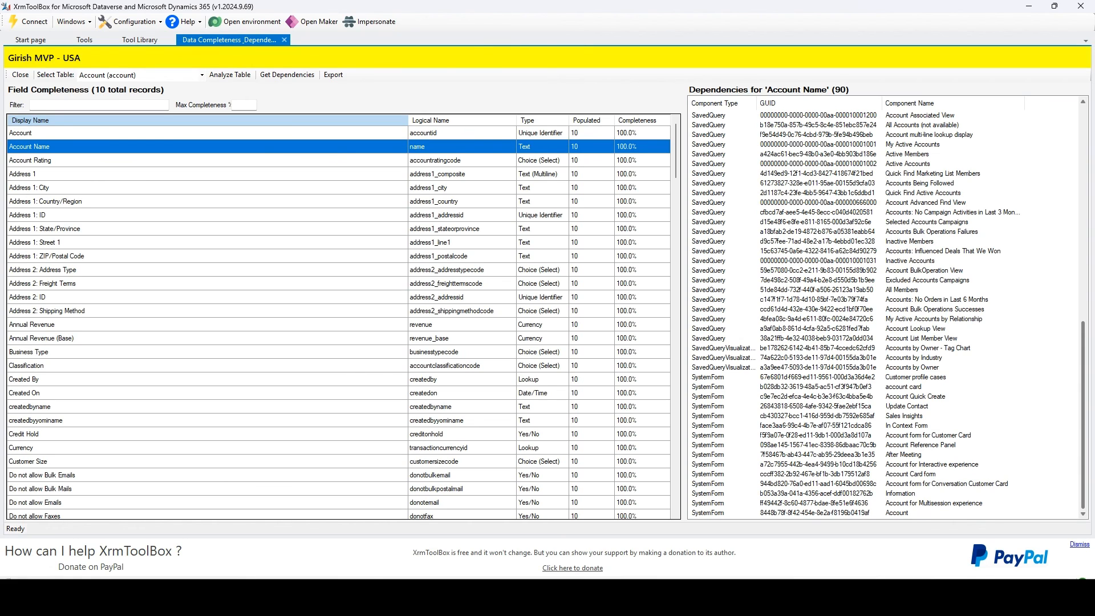
{"action": "scroll", "coordinate": [873, 108], "scroll_direction": "up", "scroll_amount": 16}
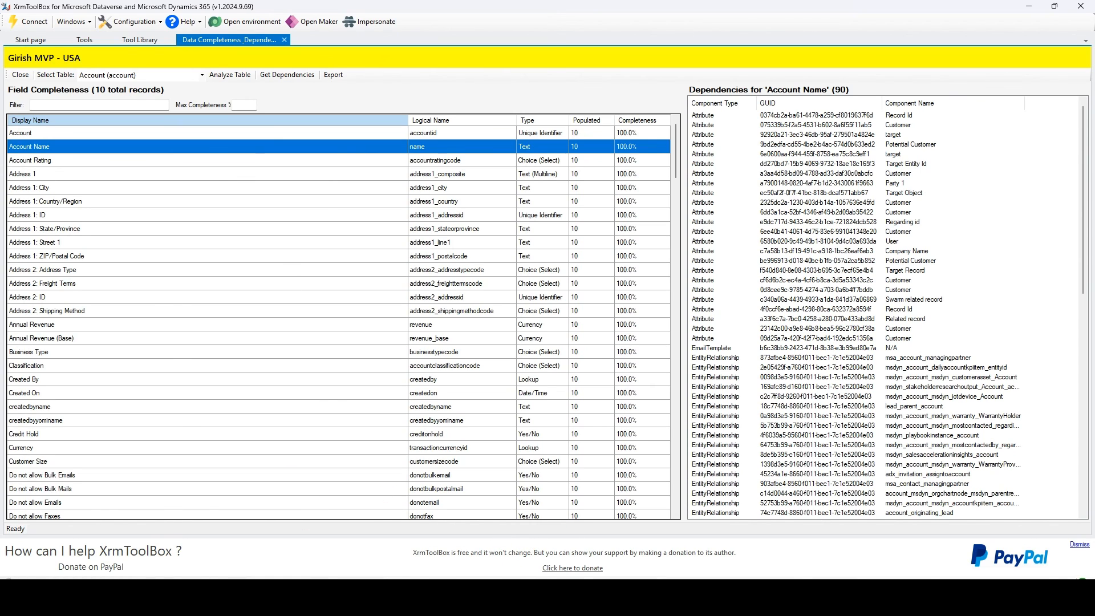
Switch to the browser to view the Ticket form in the Power Apps form designer, and return to XrmToolBox
{"action": "key", "text": "alt+Tab"}
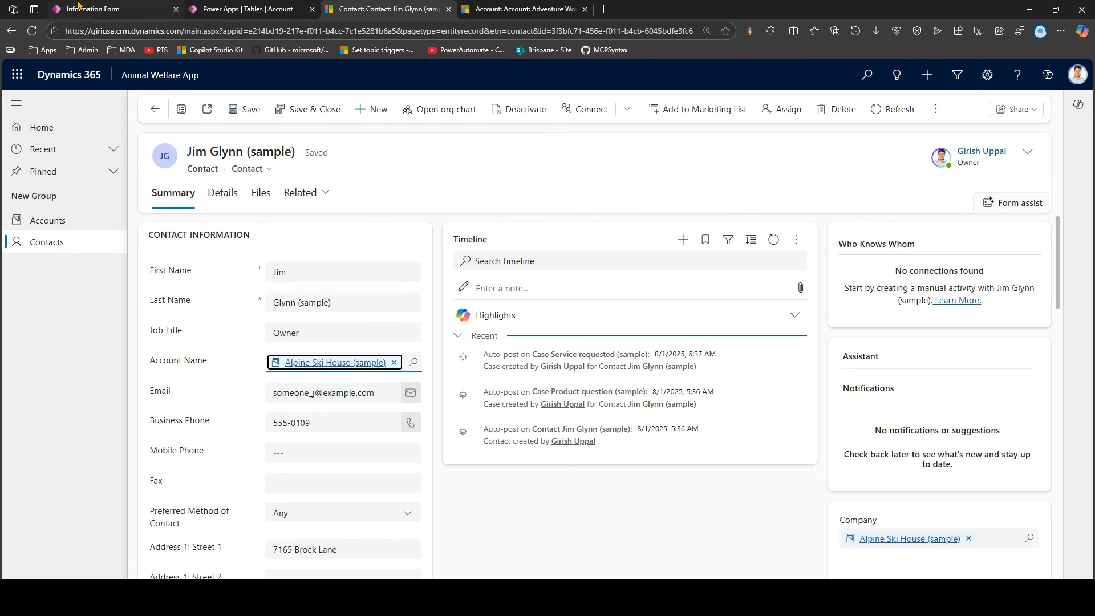
{"action": "left_click", "coordinate": [78, 5]}
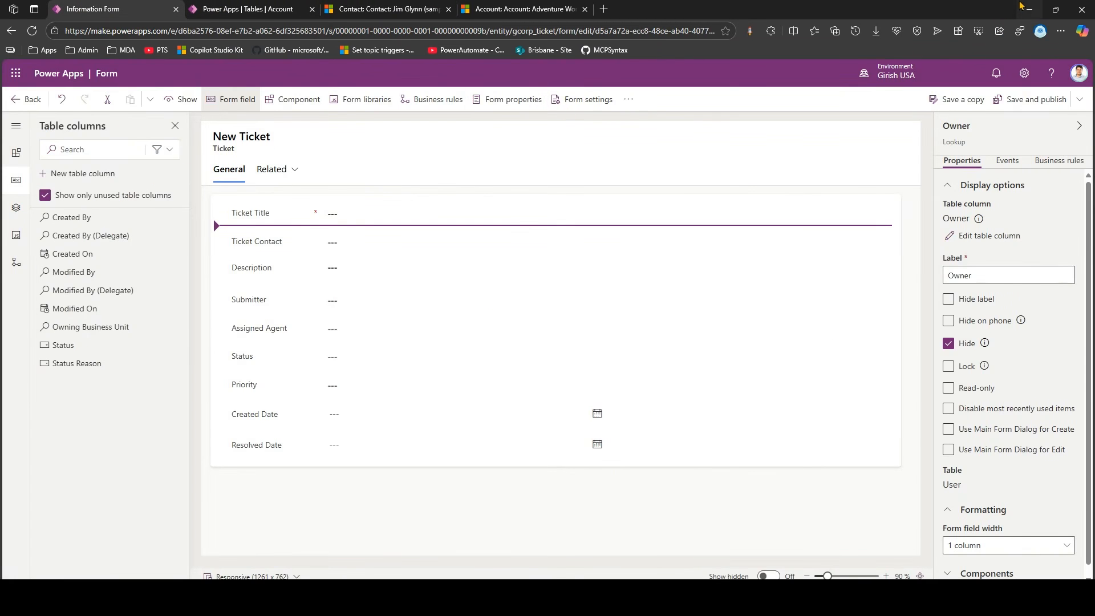
{"action": "left_click", "coordinate": [1029, 8]}
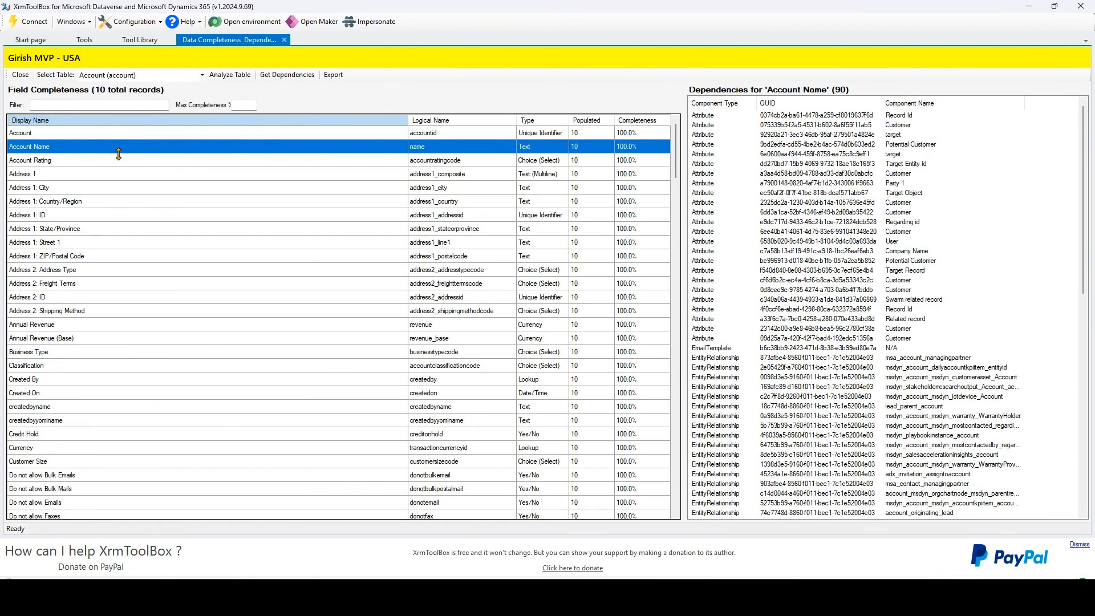
Choose the Ticket (gcorp_ticket) table and analyze its field completeness
{"action": "left_click", "coordinate": [144, 76]}
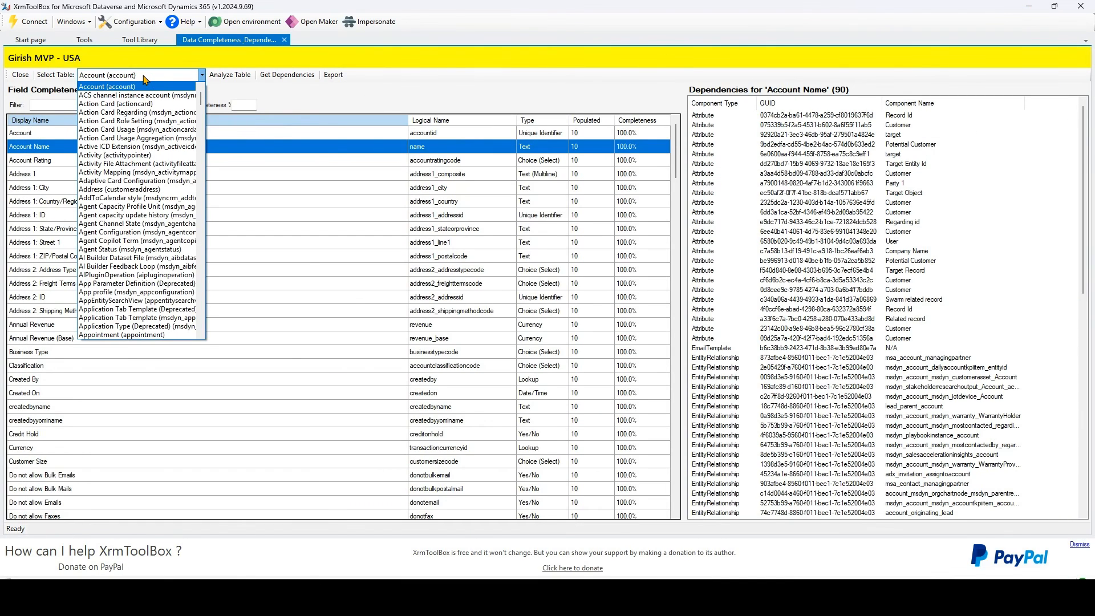
{"action": "type", "text": "t"}
{"action": "scroll", "coordinate": [167, 269], "scroll_direction": "down", "scroll_amount": 3}
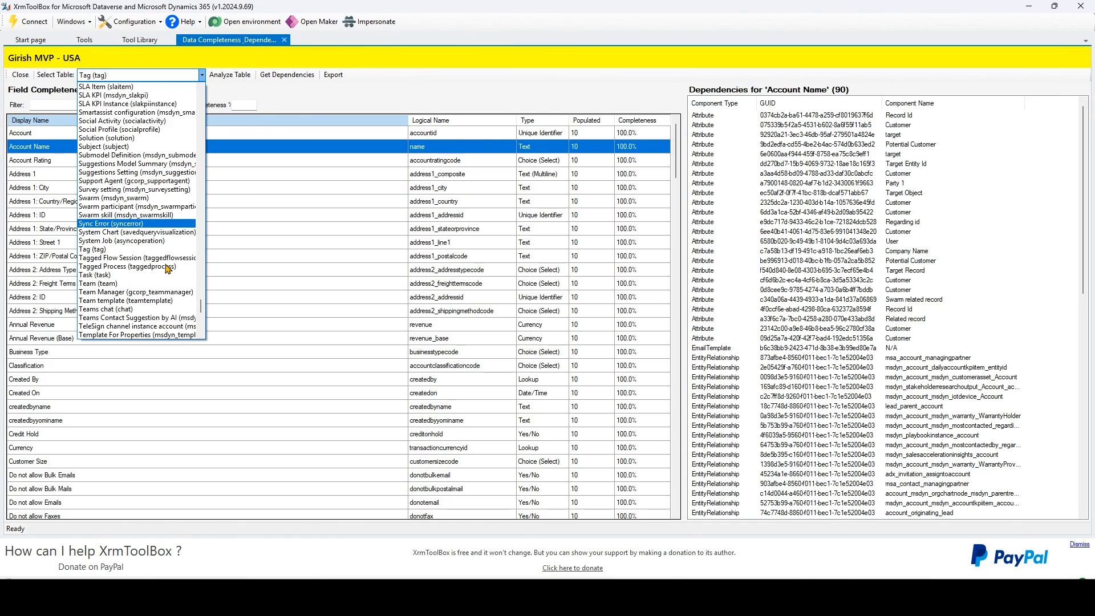
{"action": "scroll", "coordinate": [167, 268], "scroll_direction": "down", "scroll_amount": 3}
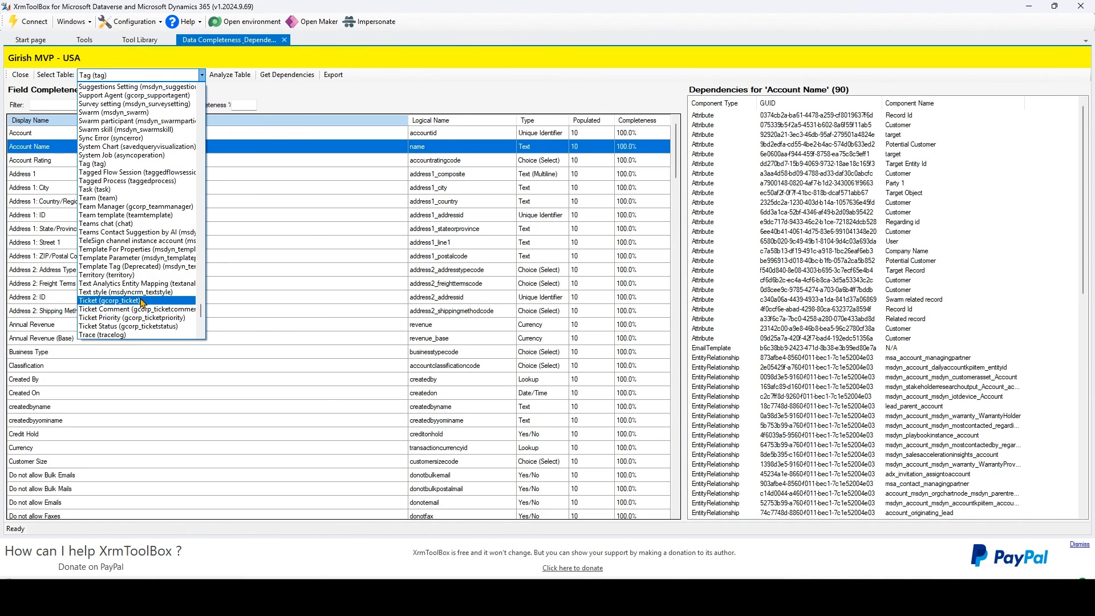
{"action": "left_click", "coordinate": [143, 301]}
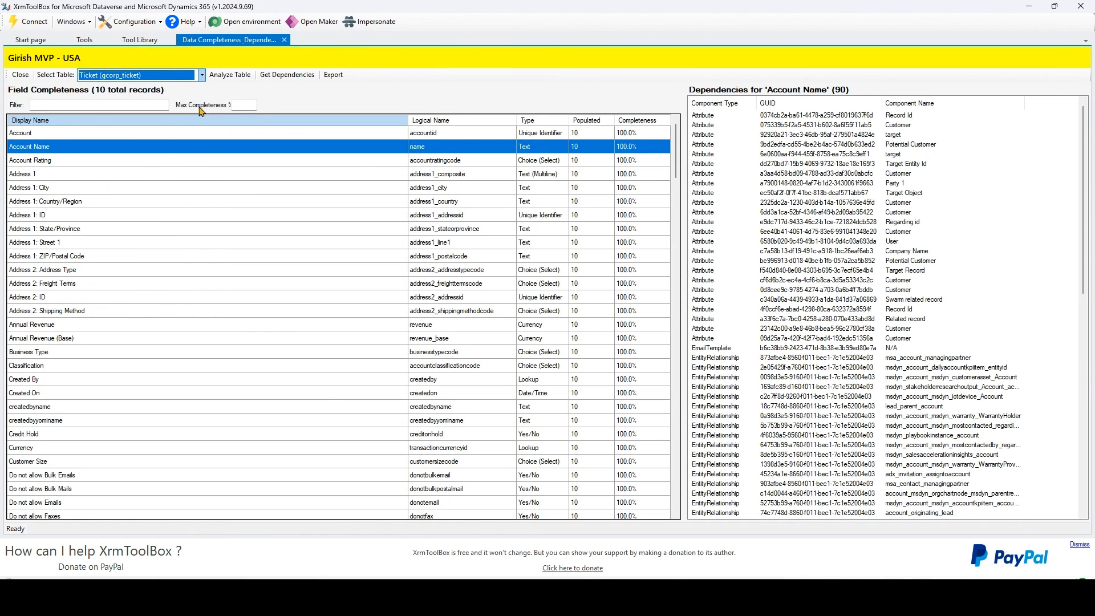
{"action": "left_click", "coordinate": [239, 76]}
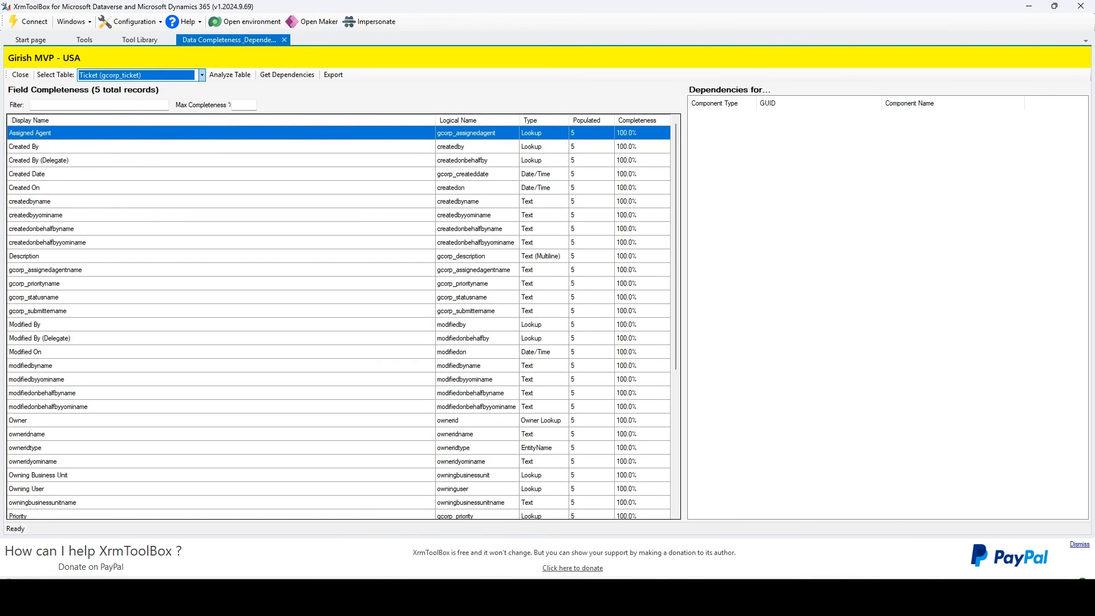
Find the Ticket Contact field in the Ticket table's completeness results and get its dependencies
{"action": "key", "text": "alt+Tab"}
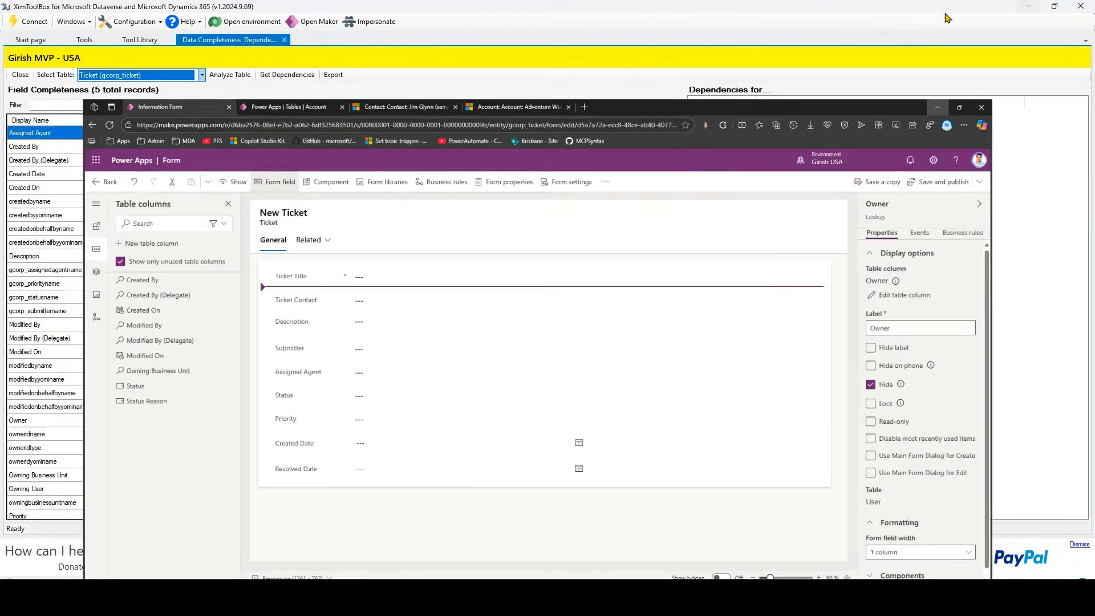
{"action": "left_click", "coordinate": [1030, 9]}
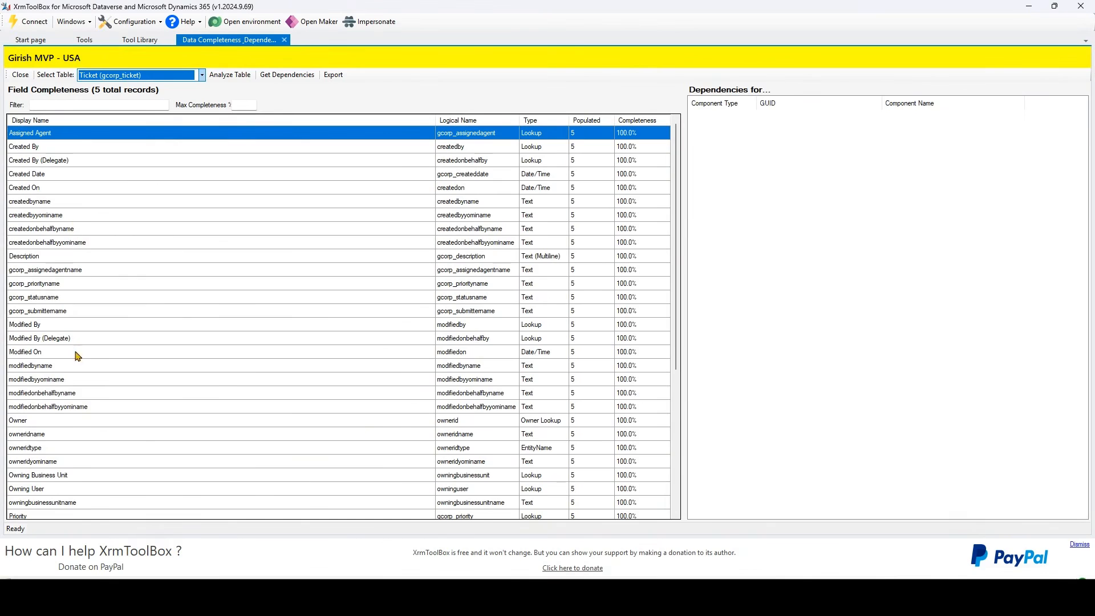
{"action": "scroll", "coordinate": [153, 413], "scroll_direction": "down", "scroll_amount": 6}
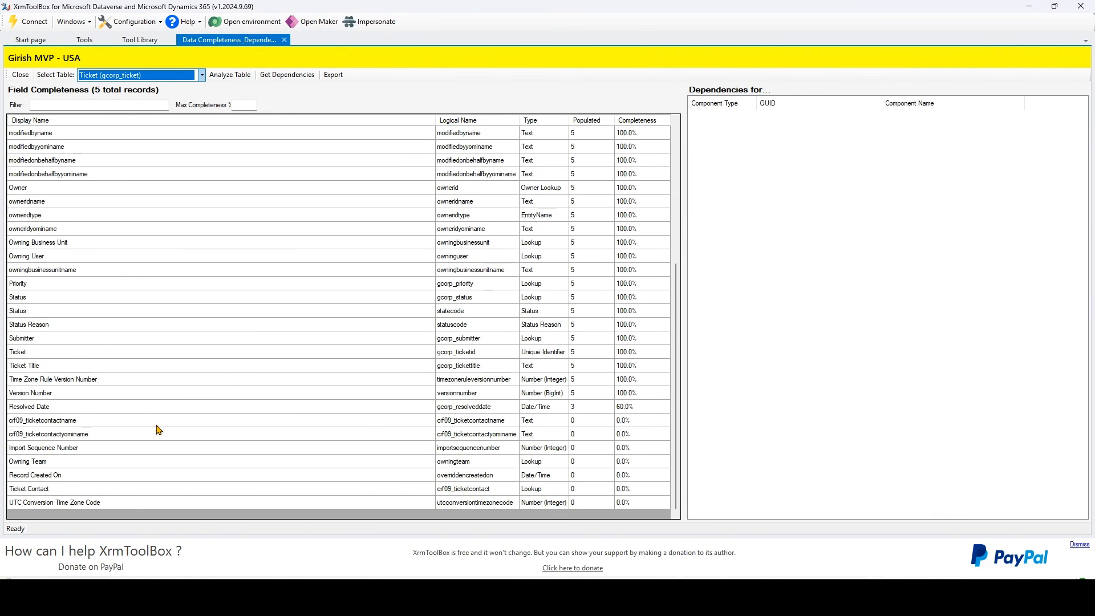
{"action": "left_click", "coordinate": [88, 482]}
{"action": "left_click", "coordinate": [37, 491]}
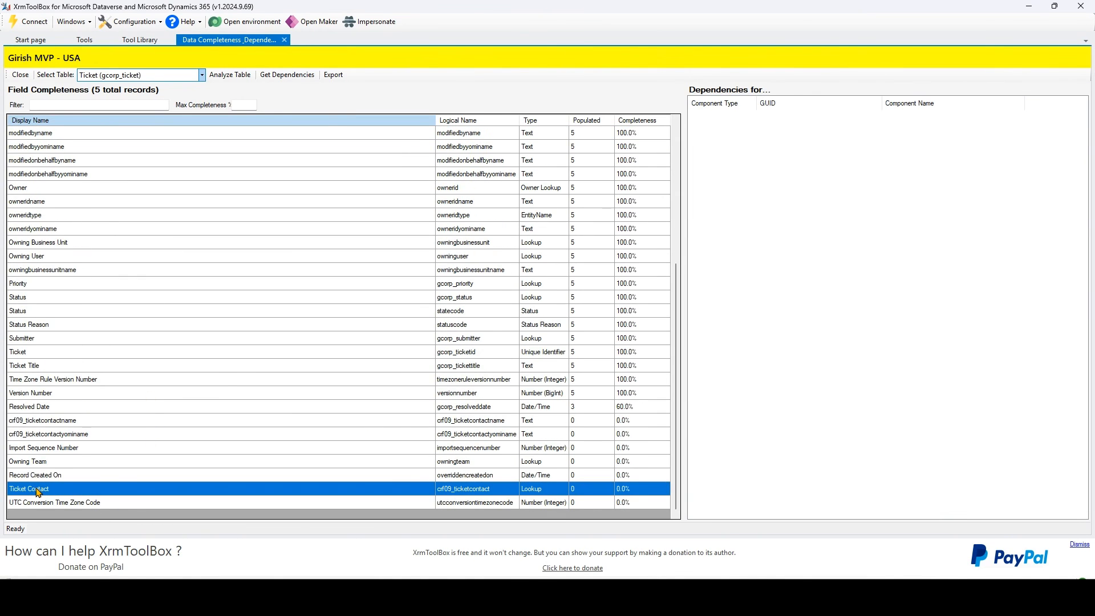
{"action": "left_click", "coordinate": [298, 79]}
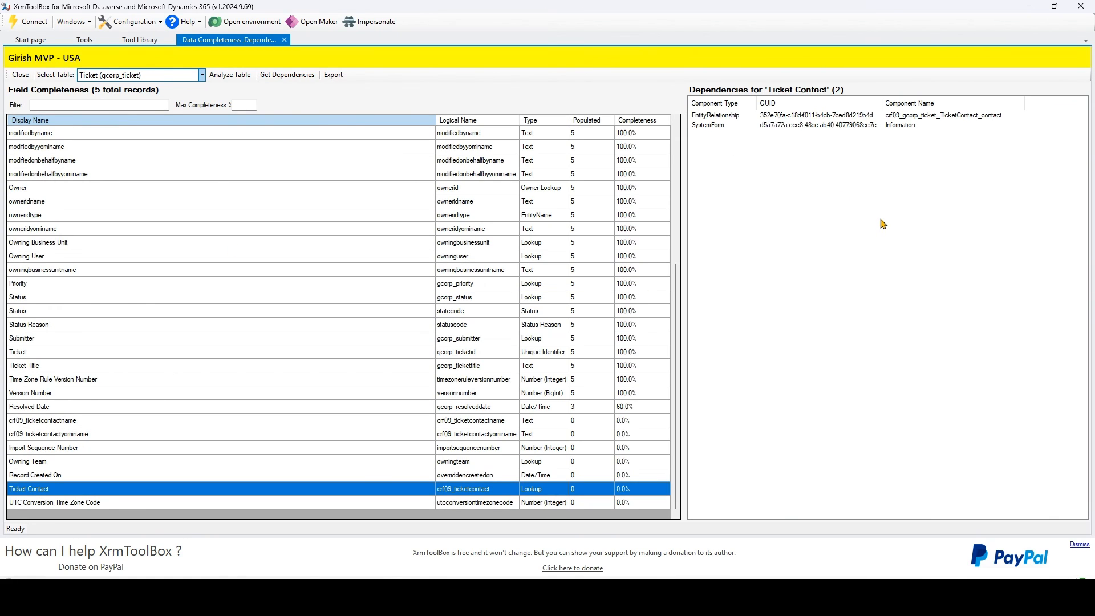
{"action": "mouse_move", "coordinate": [688, 98]}
{"action": "left_mouse_down"}
{"action": "mouse_move", "coordinate": [930, 142]}
{"action": "mouse_move", "coordinate": [1030, 143]}
{"action": "left_mouse_up"}
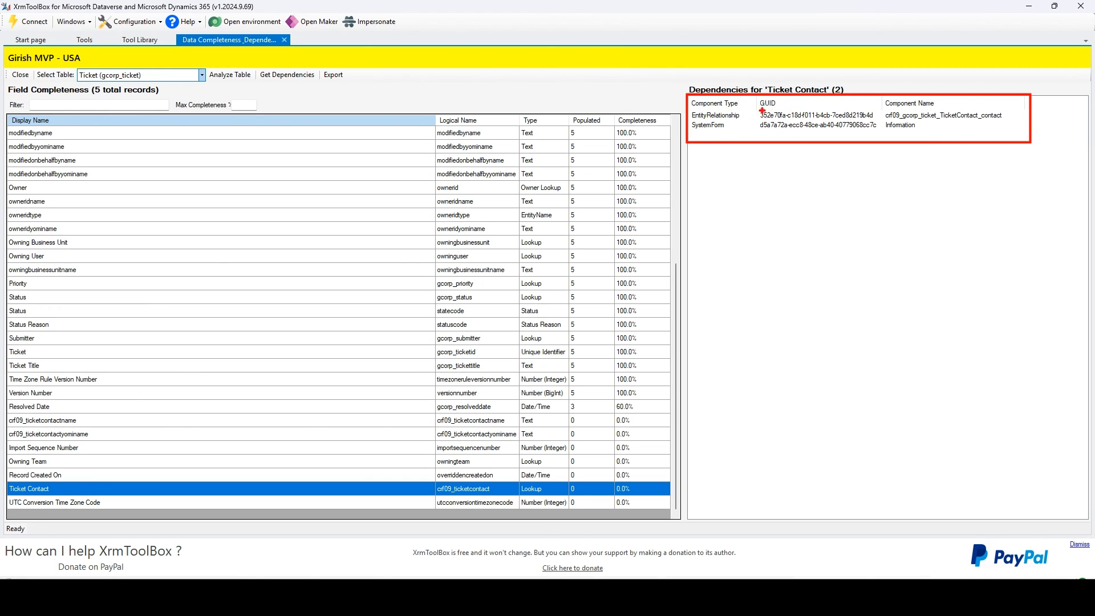
{"action": "left_click_drag", "start_coordinate": [758, 109], "coordinate": [1011, 119]}
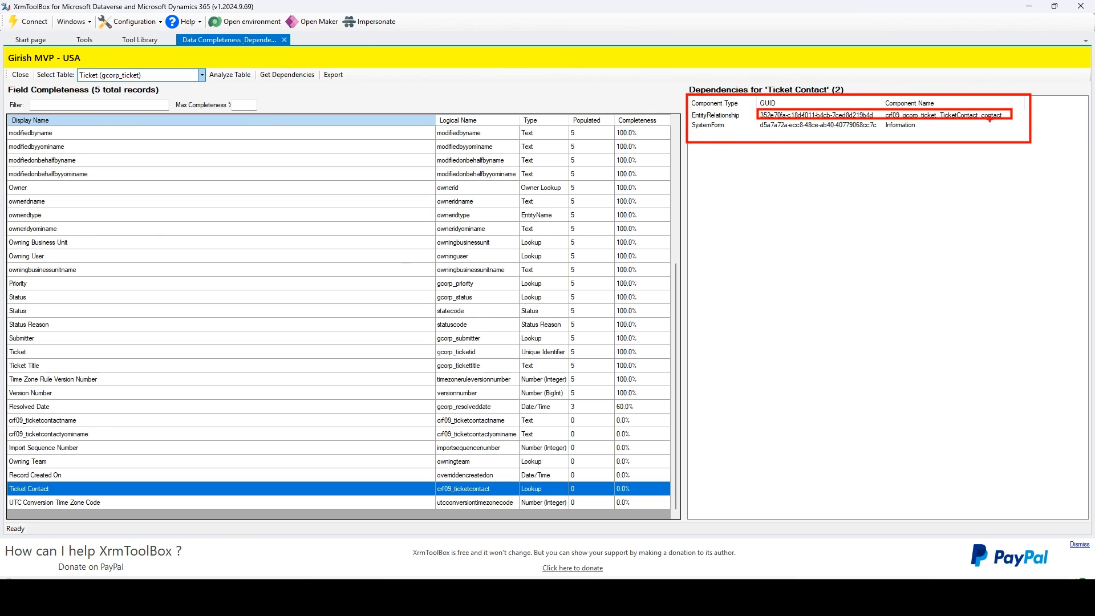
{"action": "left_click_drag", "start_coordinate": [757, 120], "coordinate": [931, 134]}
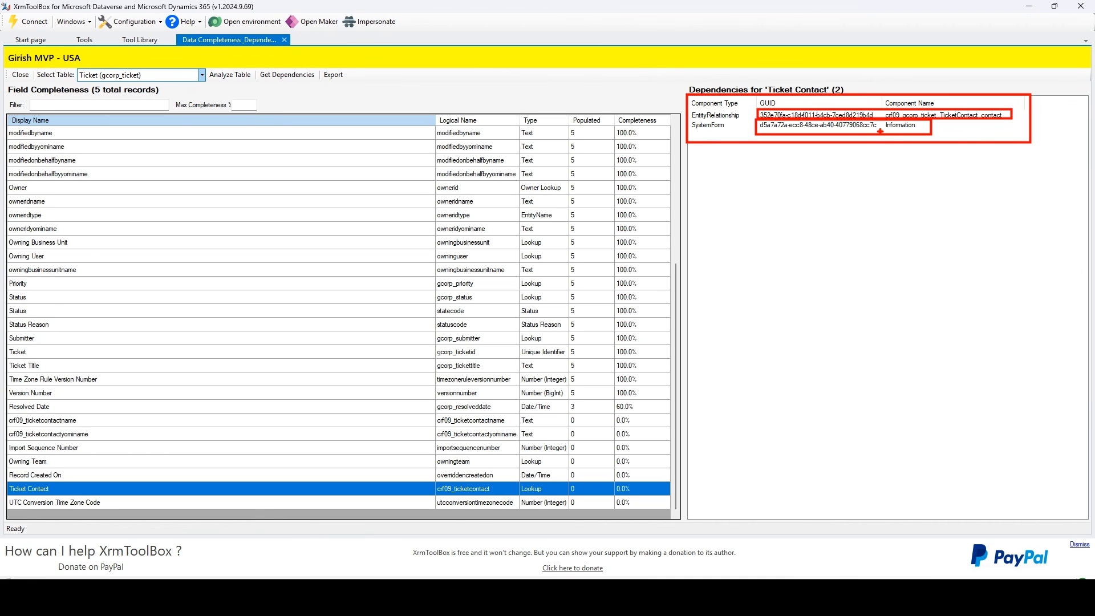
{"action": "key", "text": "Escape"}
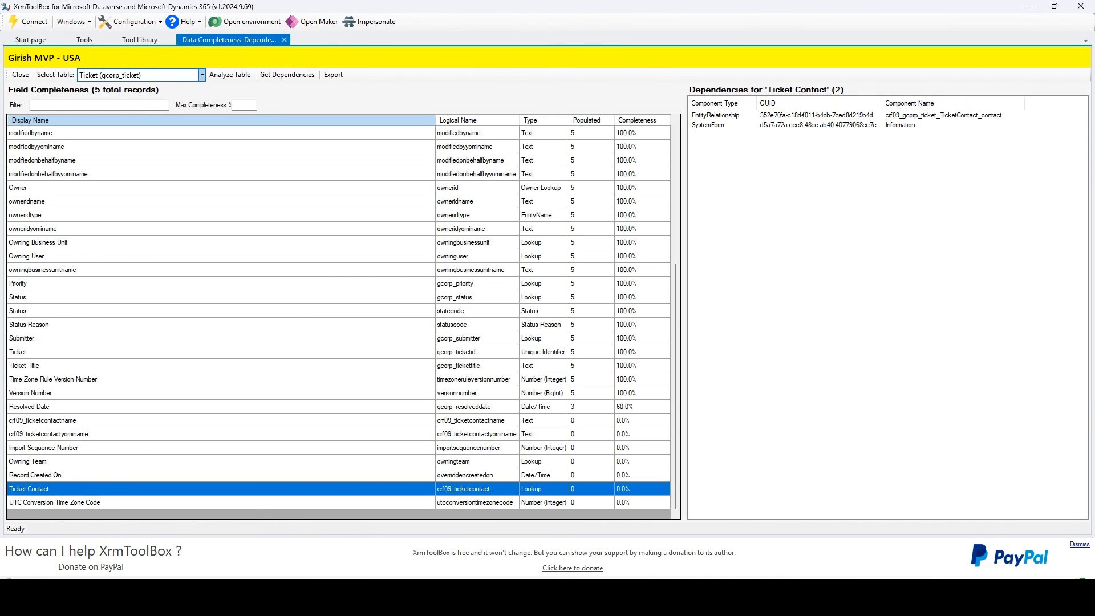
Switch to Power Apps, open the Ticket table's Quick View form Information and add the Ticket Contact column to it
{"action": "left_click", "coordinate": [485, 539]}
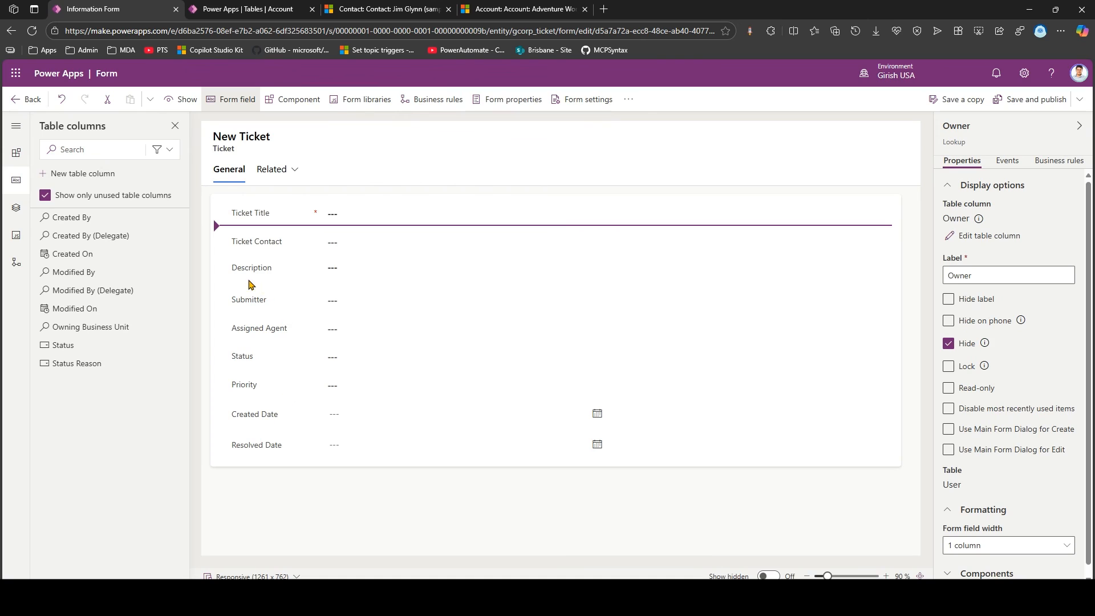
{"action": "left_click", "coordinate": [24, 99]}
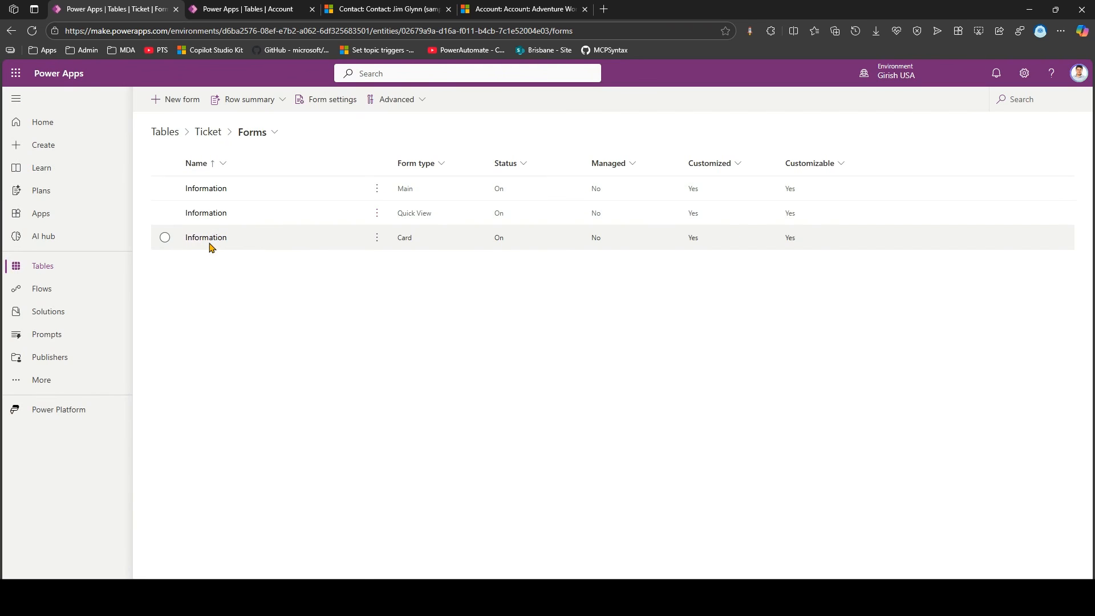
{"action": "left_click", "coordinate": [213, 216]}
{"action": "left_click", "coordinate": [214, 216]}
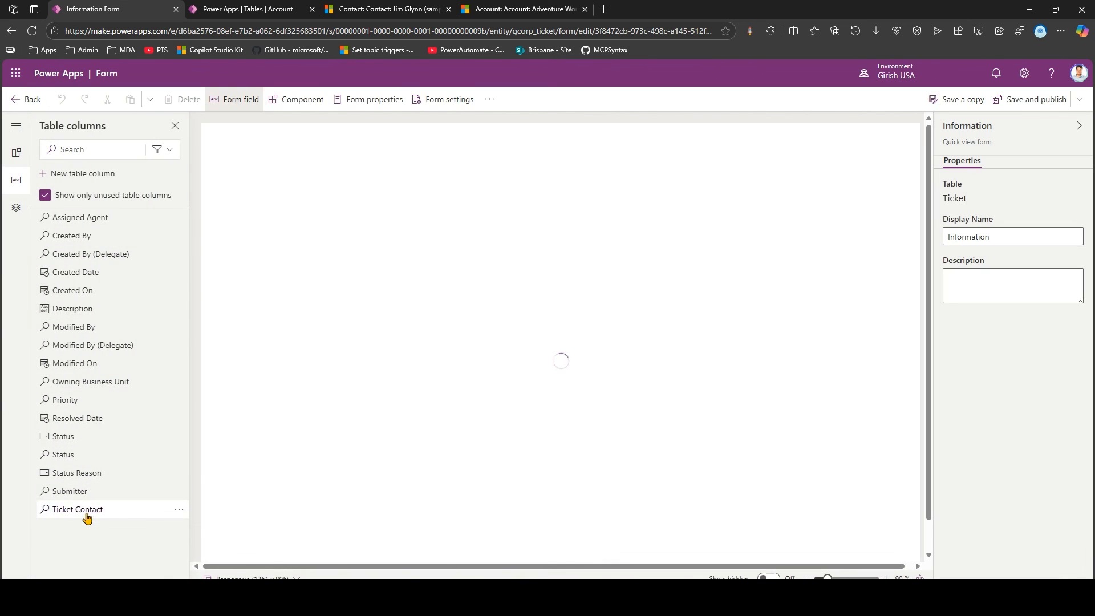
{"action": "left_click", "coordinate": [87, 512]}
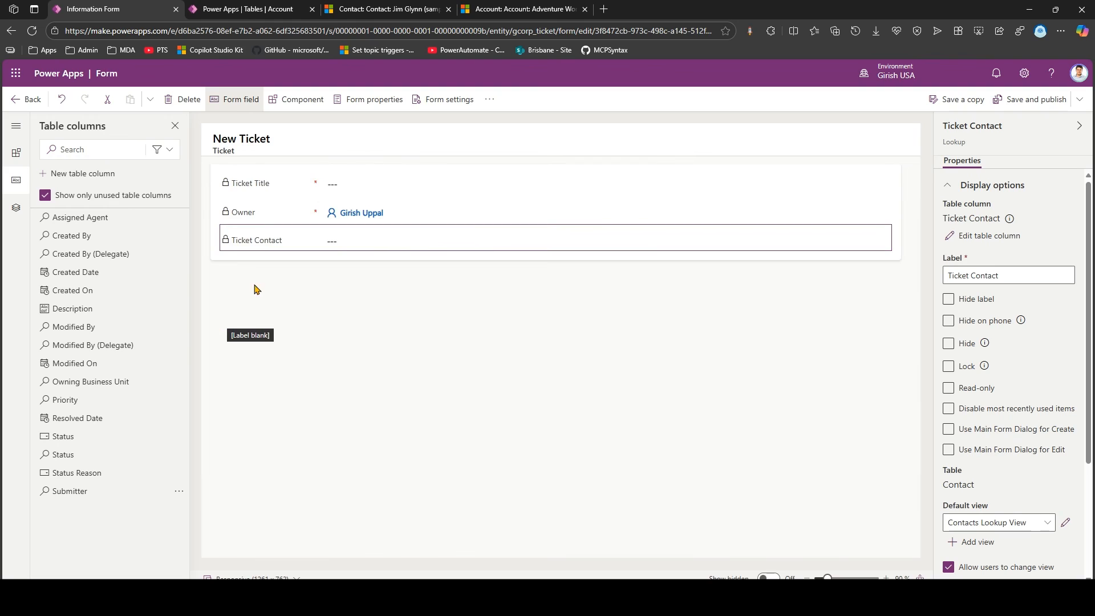
Save and publish the Ticket Quick View form, and switch to XrmToolBox to get the Ticket Contact field's dependencies again
{"action": "left_click", "coordinate": [1035, 106]}
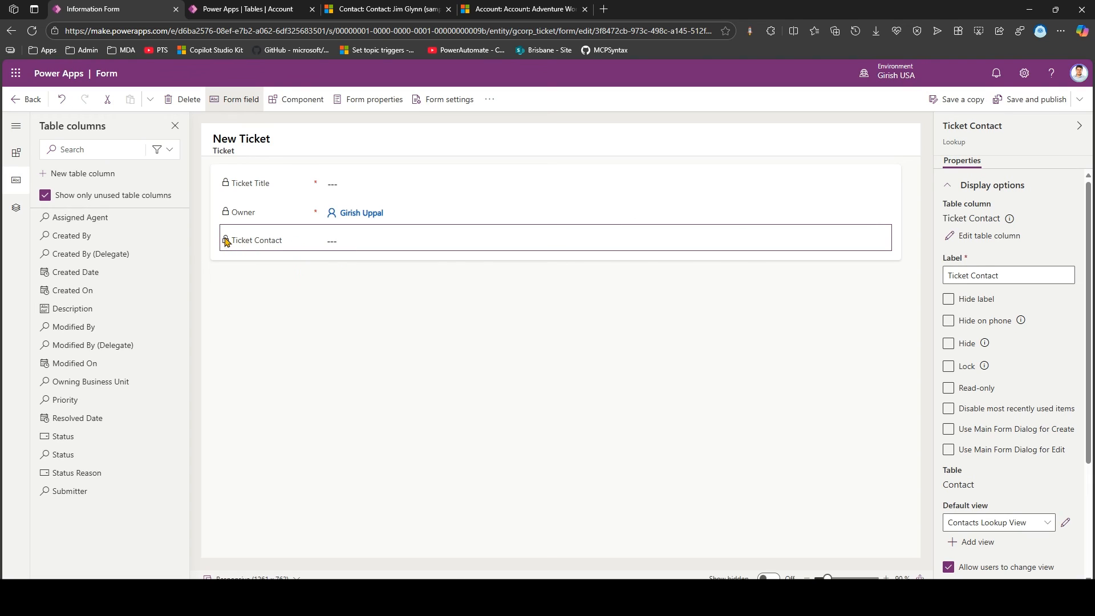
{"action": "left_click", "coordinate": [473, 542]}
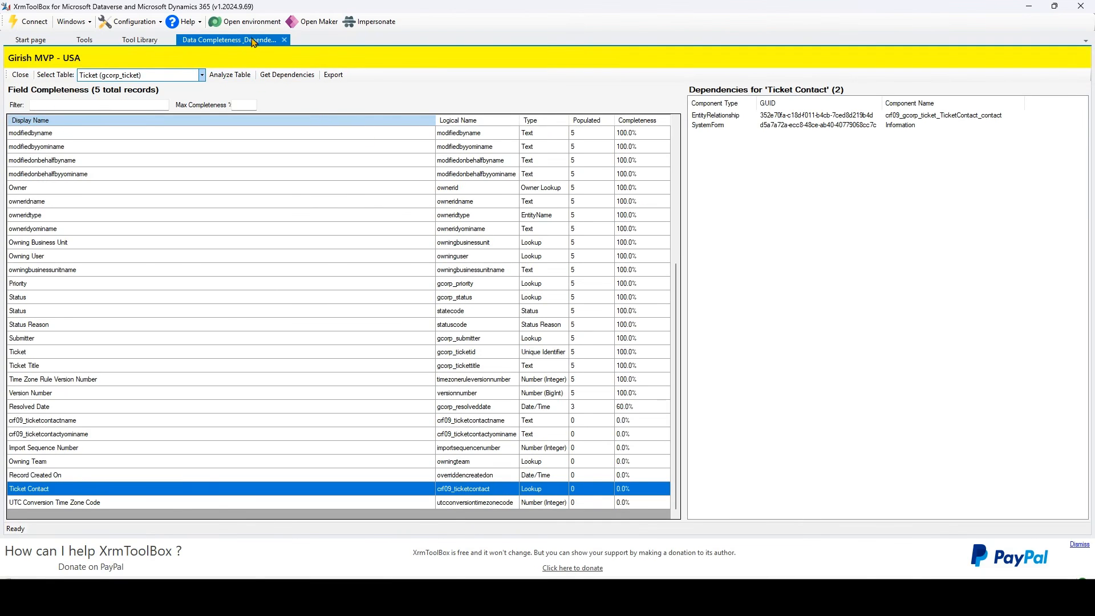
{"action": "left_click", "coordinate": [279, 78]}
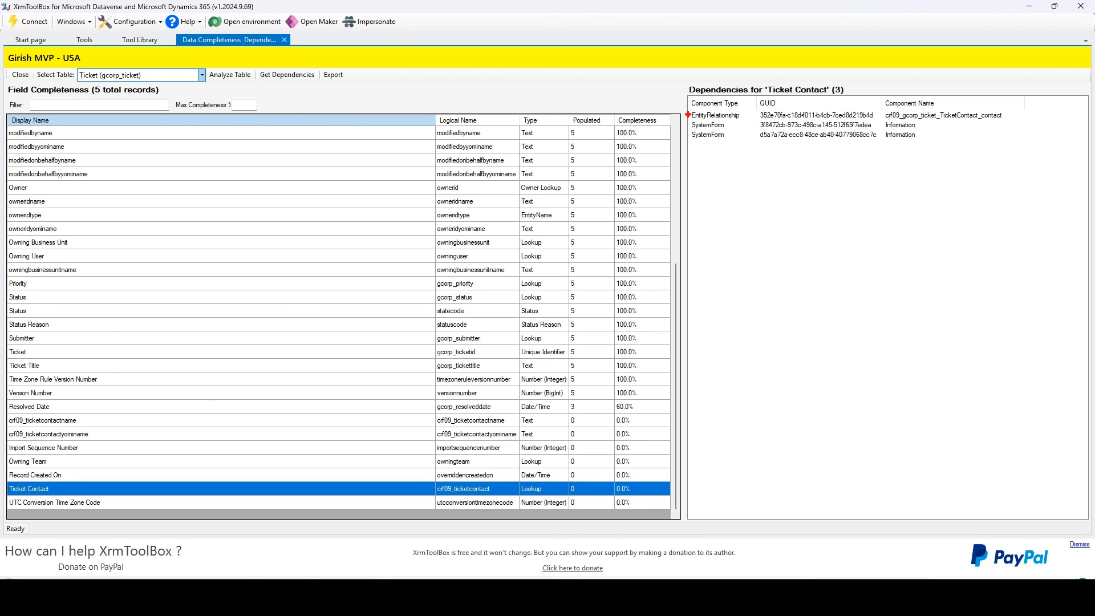
Compare the form GUIDs in the Ticket Contact dependencies with the form ID in the Power Apps address, and return to the Ticket forms list
{"action": "mouse_move", "coordinate": [688, 111]}
{"action": "left_mouse_down"}
{"action": "mouse_move", "coordinate": [814, 148]}
{"action": "mouse_move", "coordinate": [1085, 150]}
{"action": "left_mouse_up"}
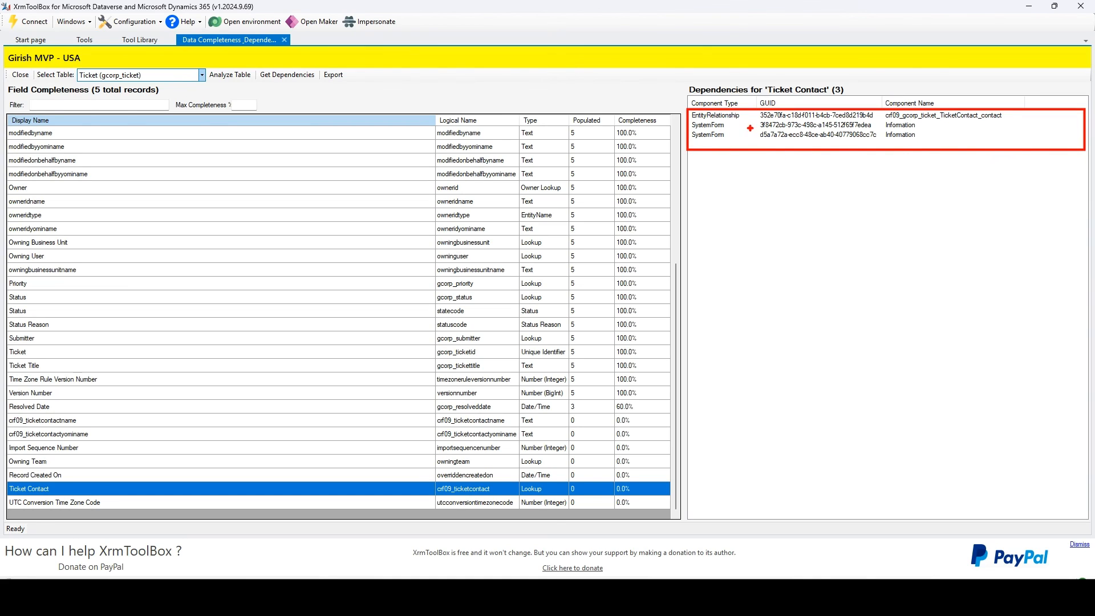
{"action": "mouse_move", "coordinate": [756, 130]}
{"action": "left_mouse_down"}
{"action": "mouse_move", "coordinate": [770, 140]}
{"action": "mouse_move", "coordinate": [884, 140]}
{"action": "left_mouse_up"}
{"action": "key", "text": "Escape"}
{"action": "left_click", "coordinate": [1029, 6]}
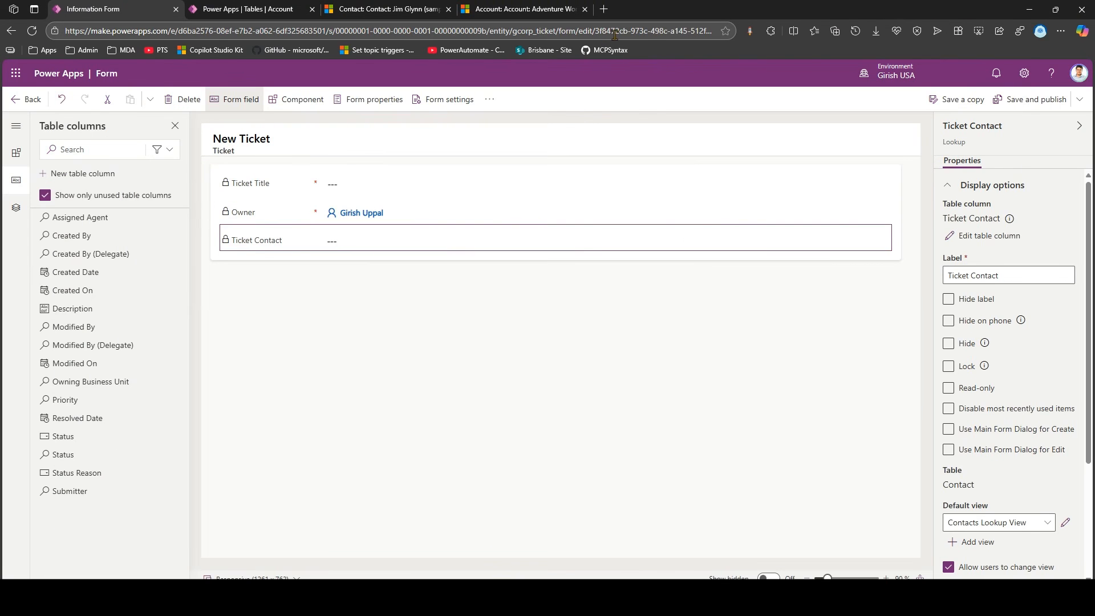
{"action": "left_click", "coordinate": [680, 32]}
{"action": "key", "text": "End"}
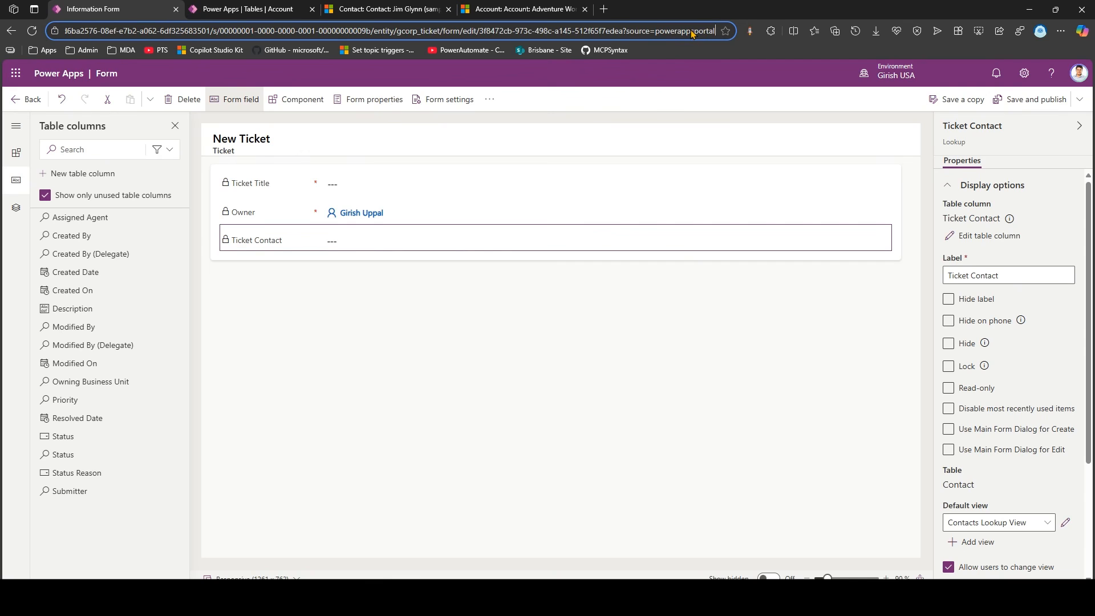
{"action": "left_click", "coordinate": [15, 99]}
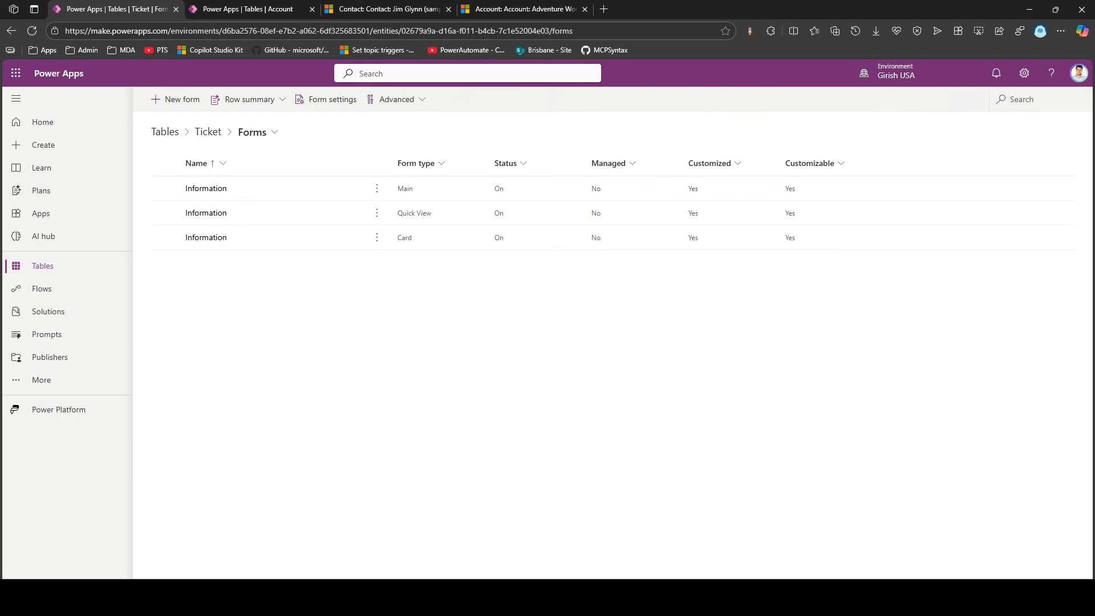
Switch to XrmToolBox and export the Ticket table's field completeness to Downloads as the CSV file FieldCompleteness_gcorp_ticket
{"action": "key", "text": "alt+Tab"}
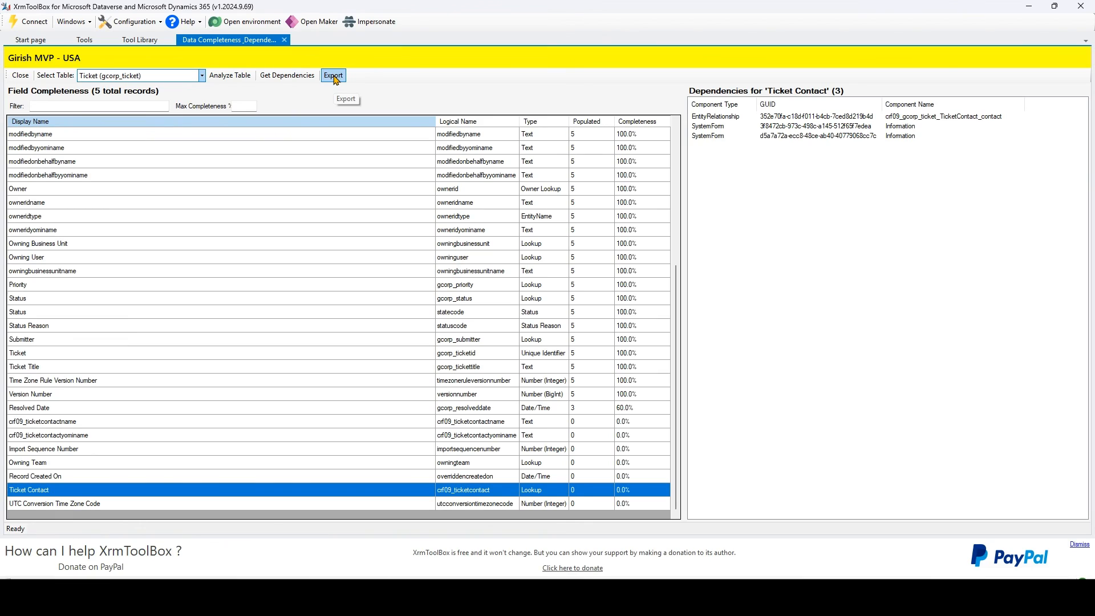
{"action": "left_click", "coordinate": [334, 76]}
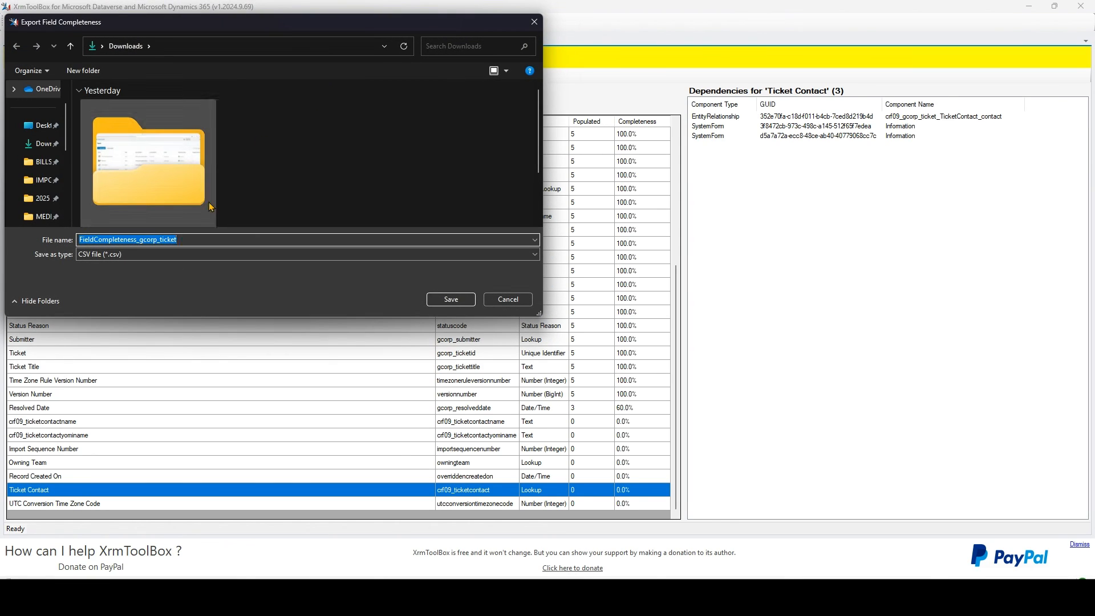
{"action": "left_click", "coordinate": [454, 301]}
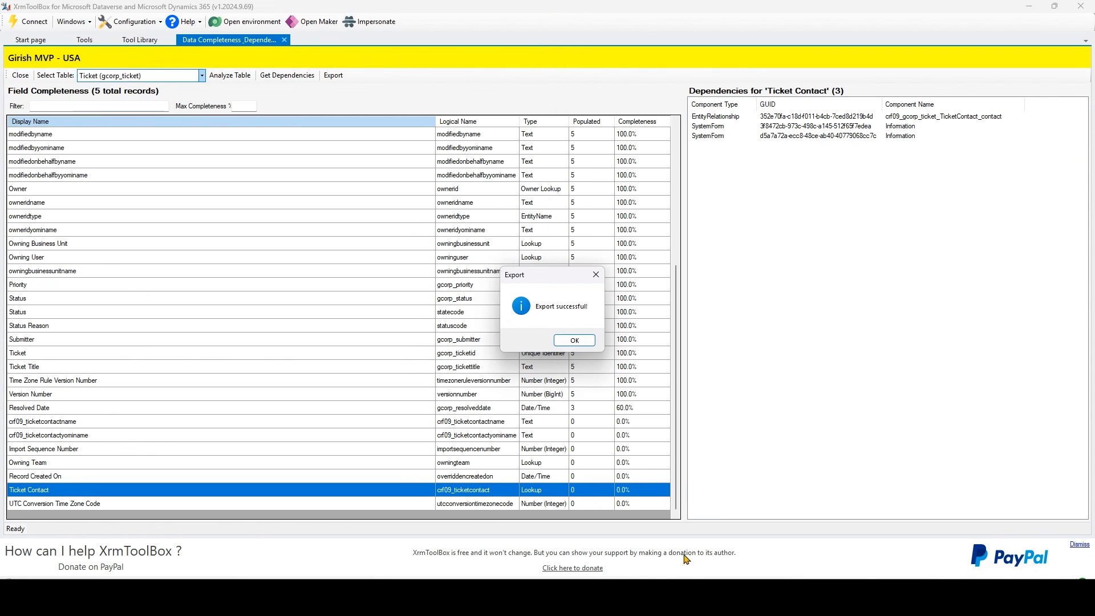
{"action": "left_click", "coordinate": [570, 340]}
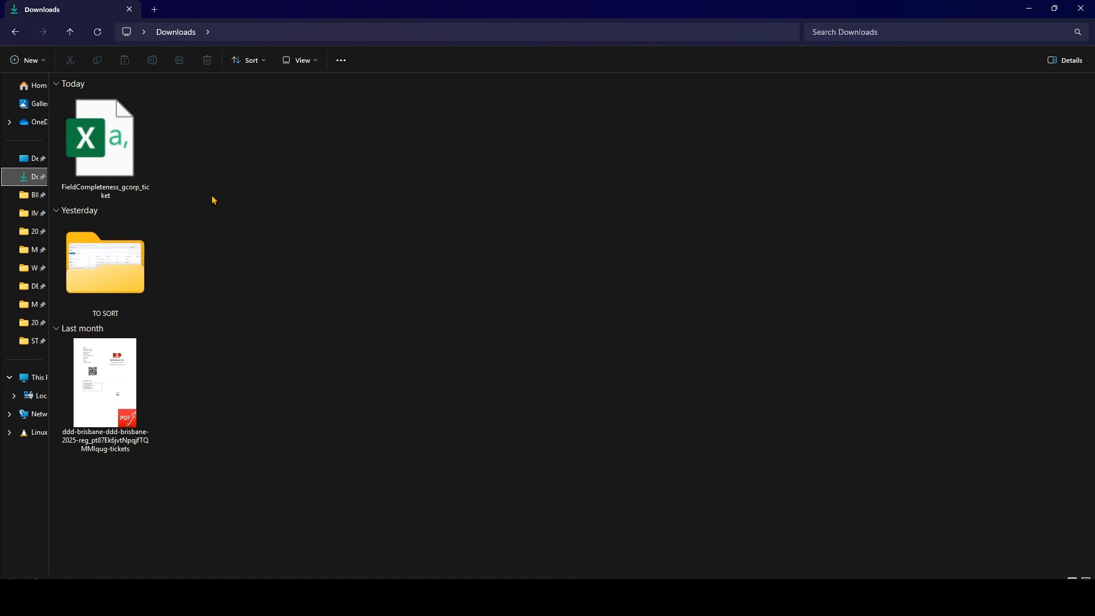
Open the exported FieldCompleteness_gcorp_ticket file from Downloads in Excel and auto-fit the width of all columns
{"action": "left_click", "coordinate": [116, 152]}
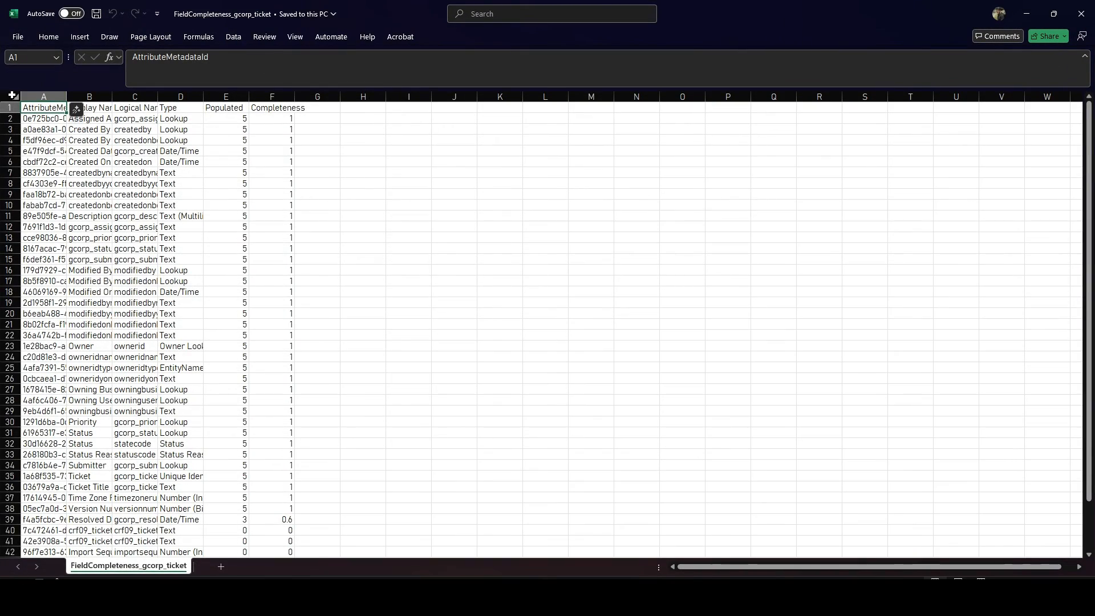
{"action": "left_click", "coordinate": [15, 95]}
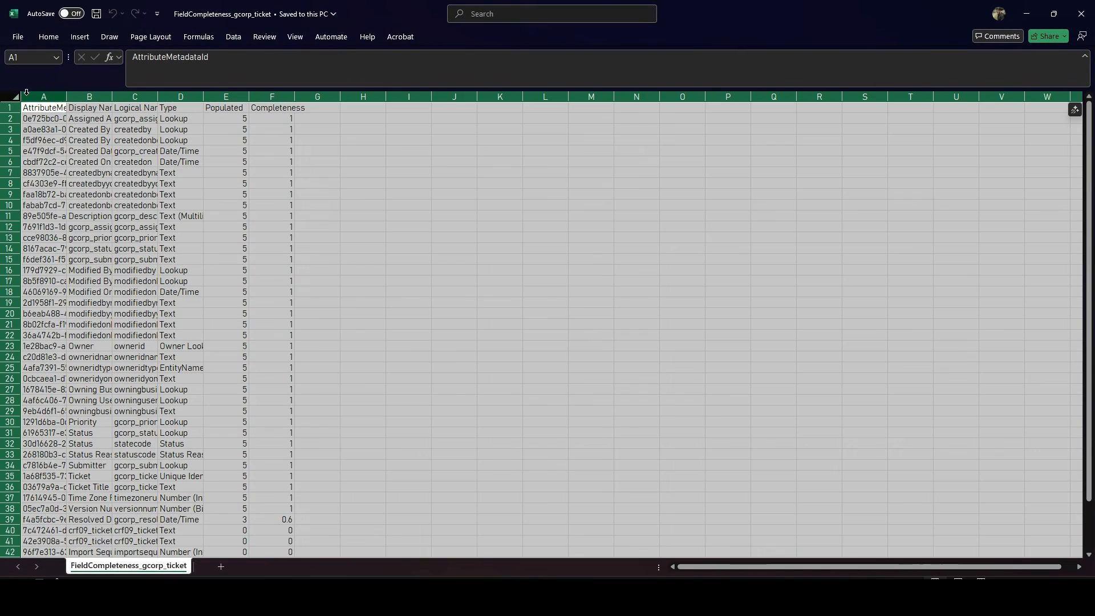
{"action": "double_click", "coordinate": [65, 97]}
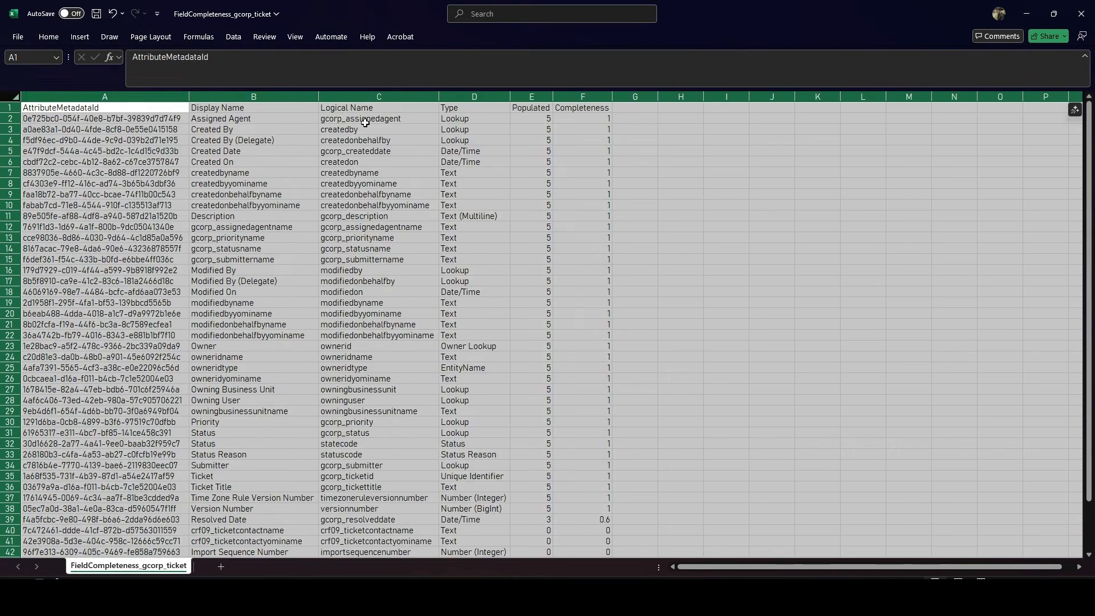
{"action": "left_click", "coordinate": [411, 142]}
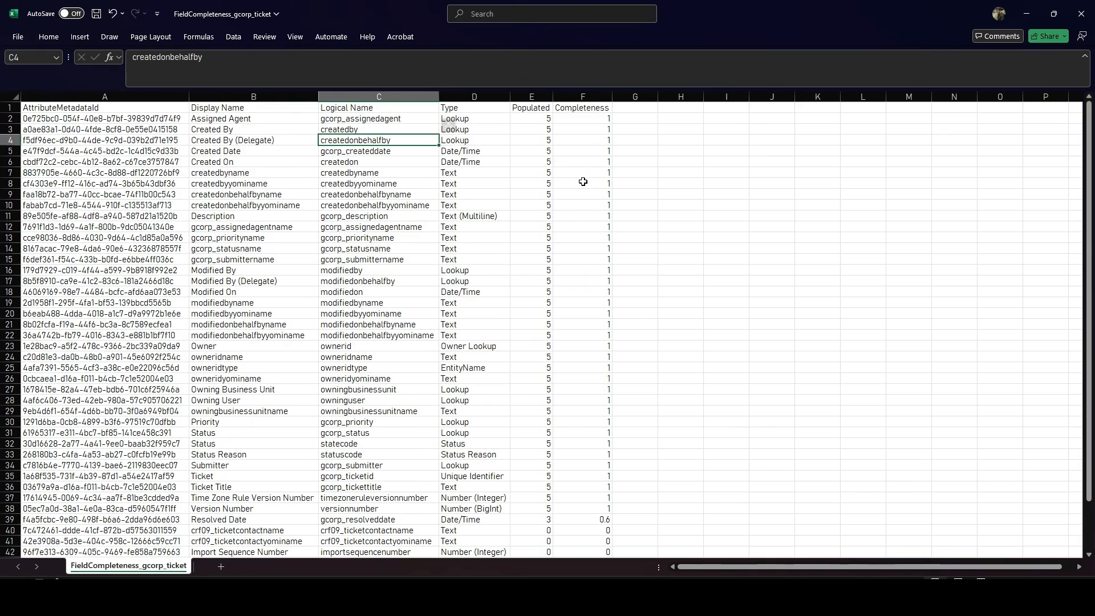
Review the exported completeness rows through the end of the sheet, and minimize the Excel and Downloads windows to return to XrmToolBox
{"action": "scroll", "coordinate": [573, 227], "scroll_direction": "down", "scroll_amount": 6}
{"action": "scroll", "coordinate": [573, 227], "scroll_direction": "down", "scroll_amount": 4}
{"action": "scroll", "coordinate": [570, 232], "scroll_direction": "up", "scroll_amount": 7}
{"action": "left_click_drag", "start_coordinate": [97, 151], "coordinate": [593, 478]}
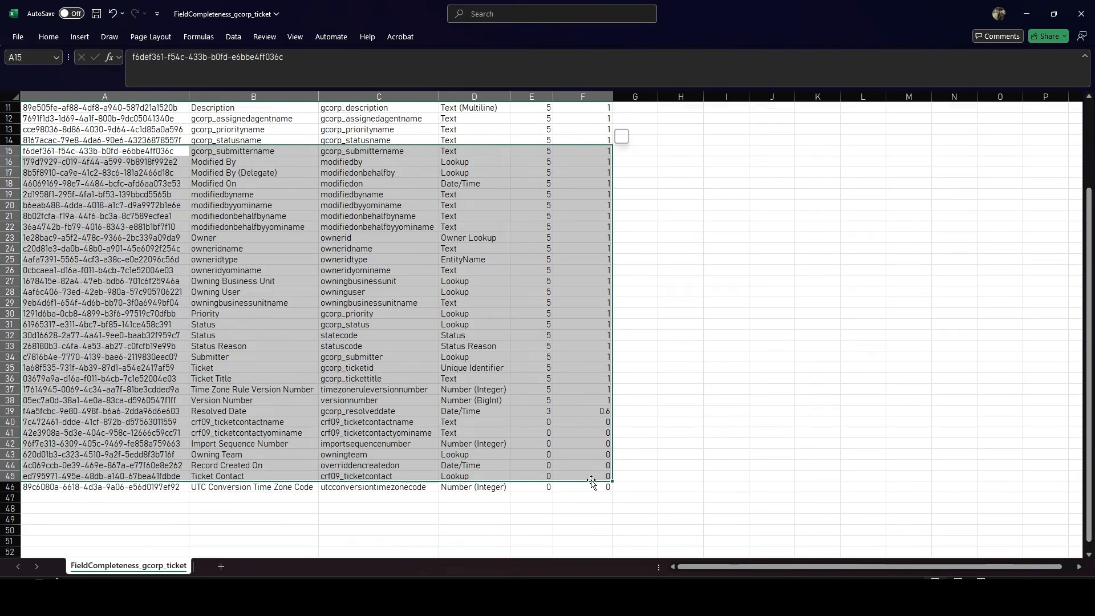
{"action": "scroll", "coordinate": [635, 365], "scroll_direction": "up", "scroll_amount": 4}
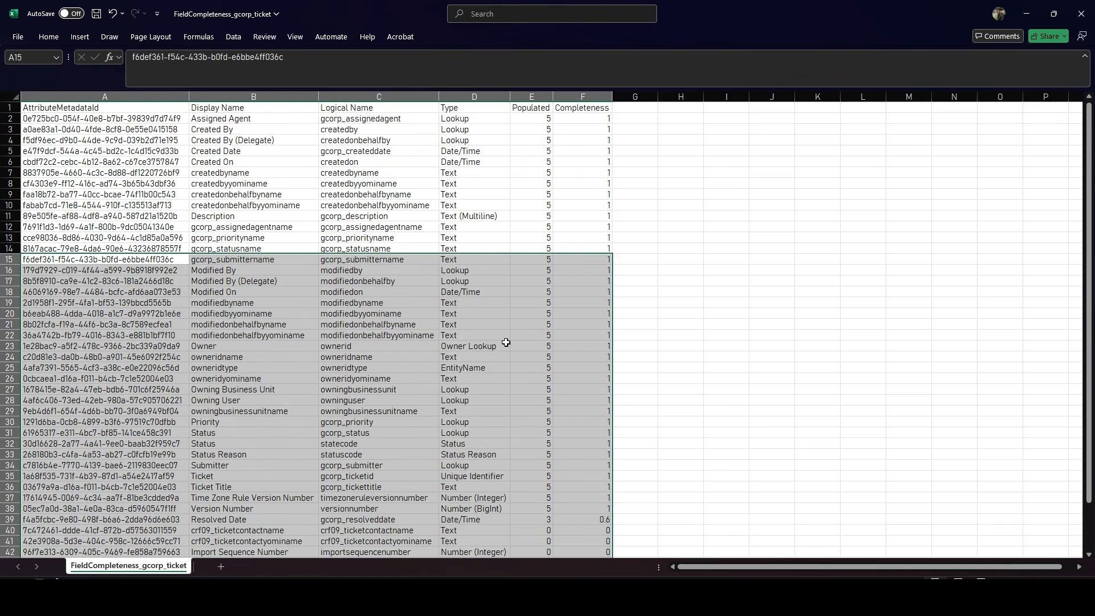
{"action": "left_click", "coordinate": [1026, 14]}
{"action": "left_click", "coordinate": [1028, 13]}
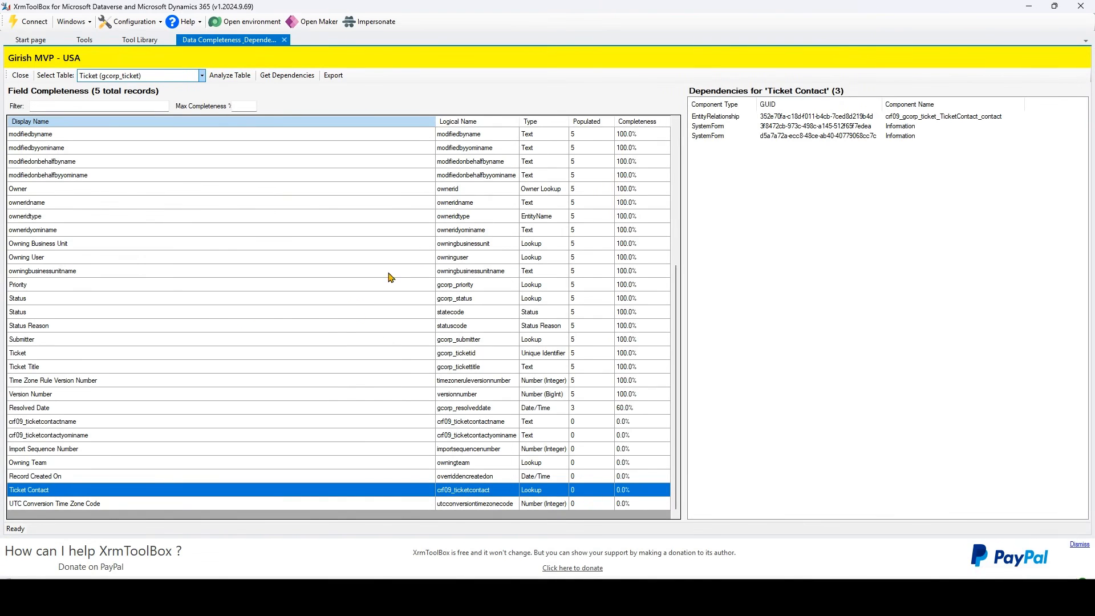